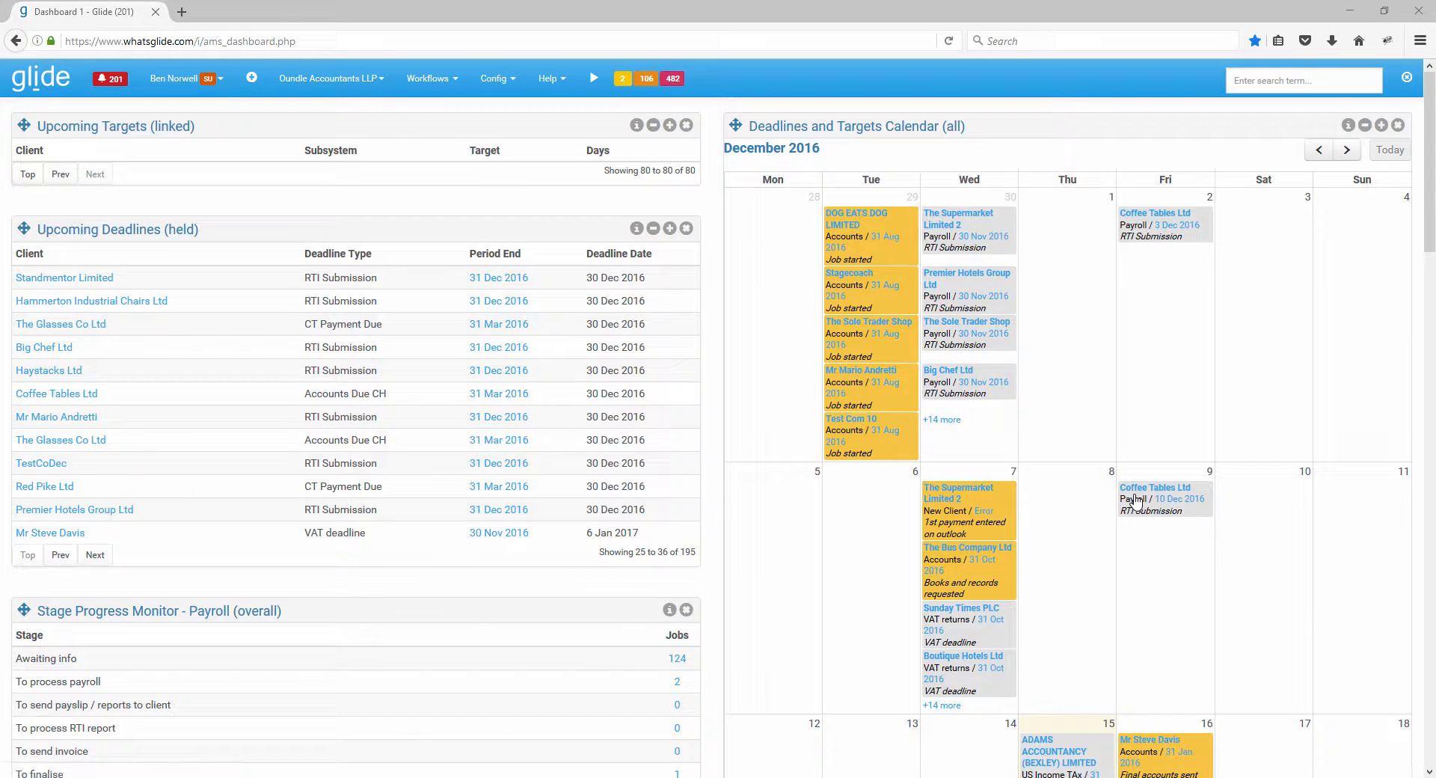
Open The Glasses Co Ltd's client record, start a client time entry and check the available charge rates
click(63, 325)
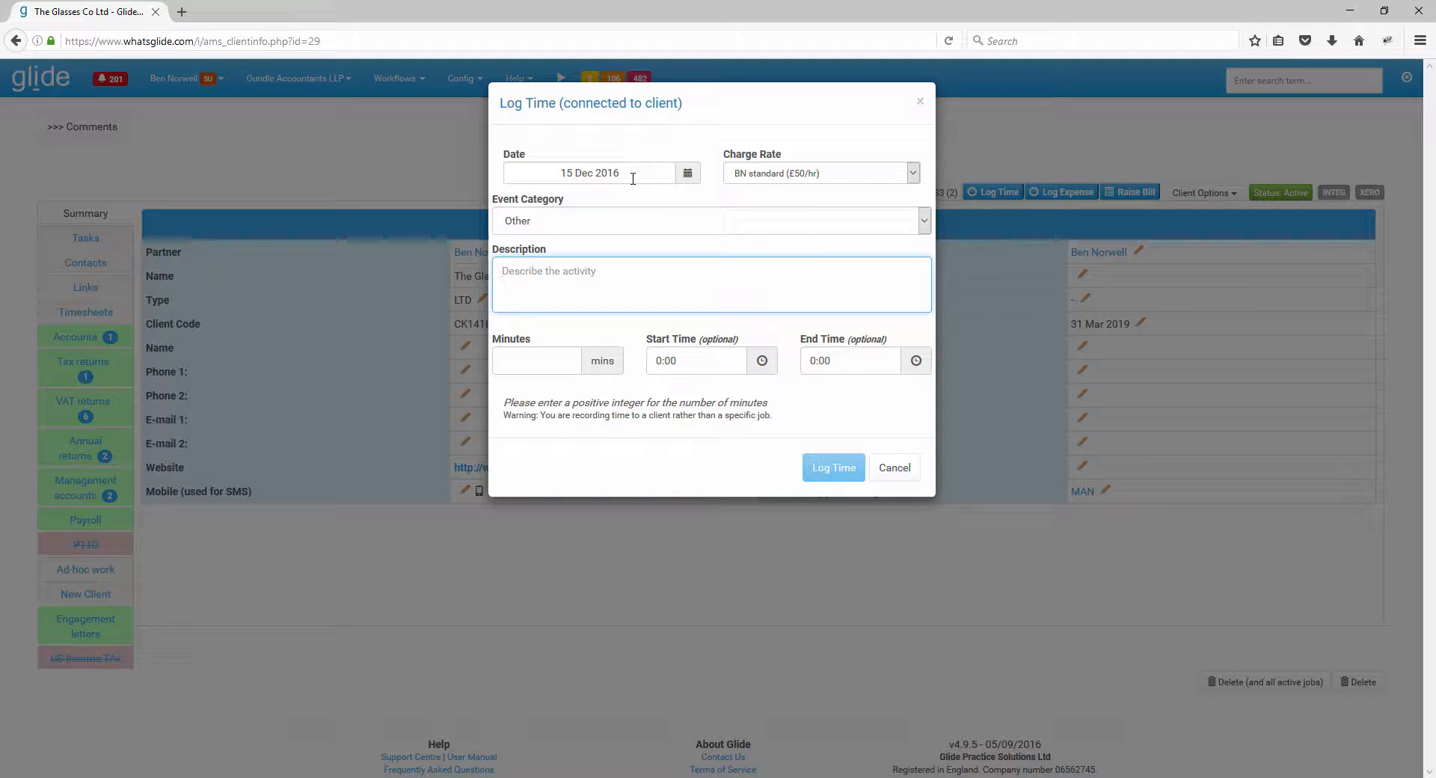
click(792, 178)
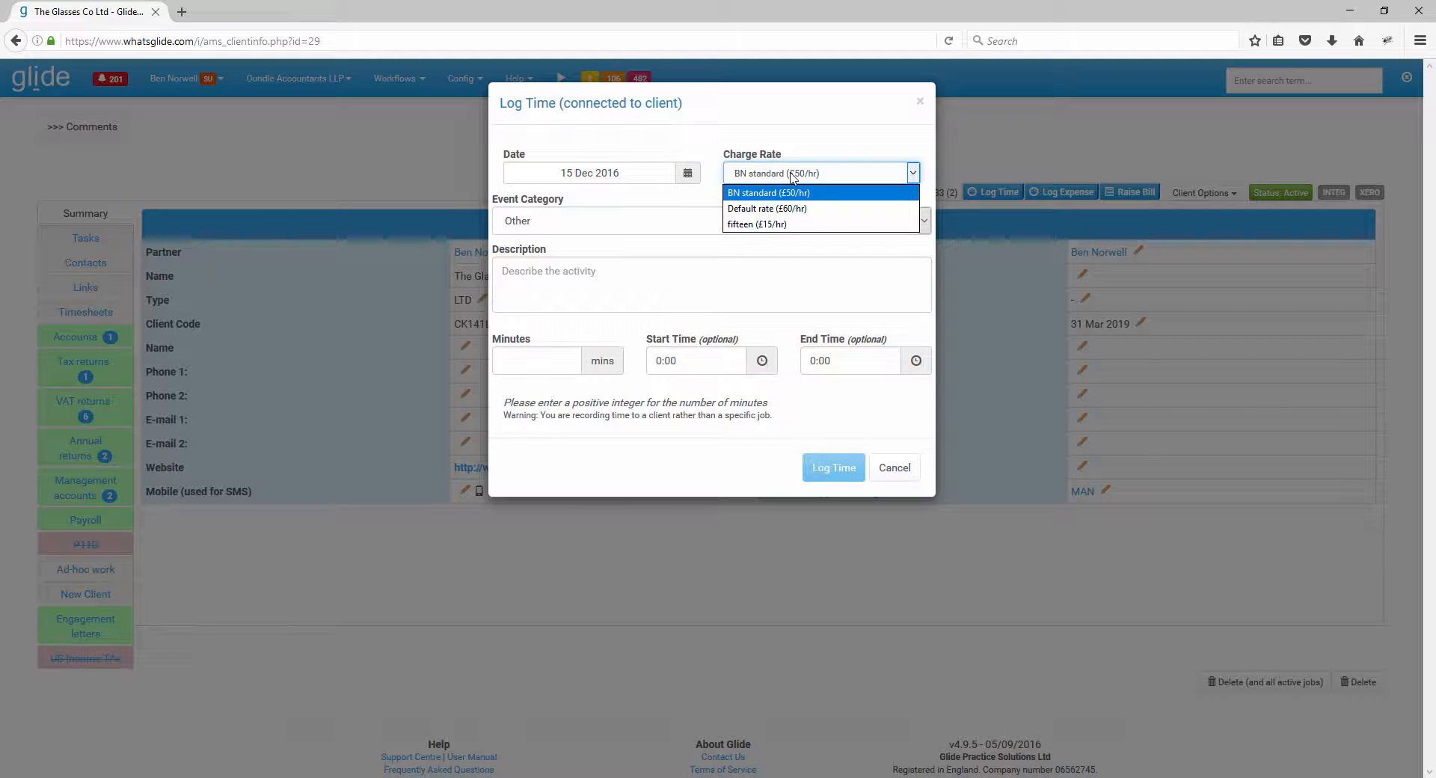
click(791, 177)
click(807, 160)
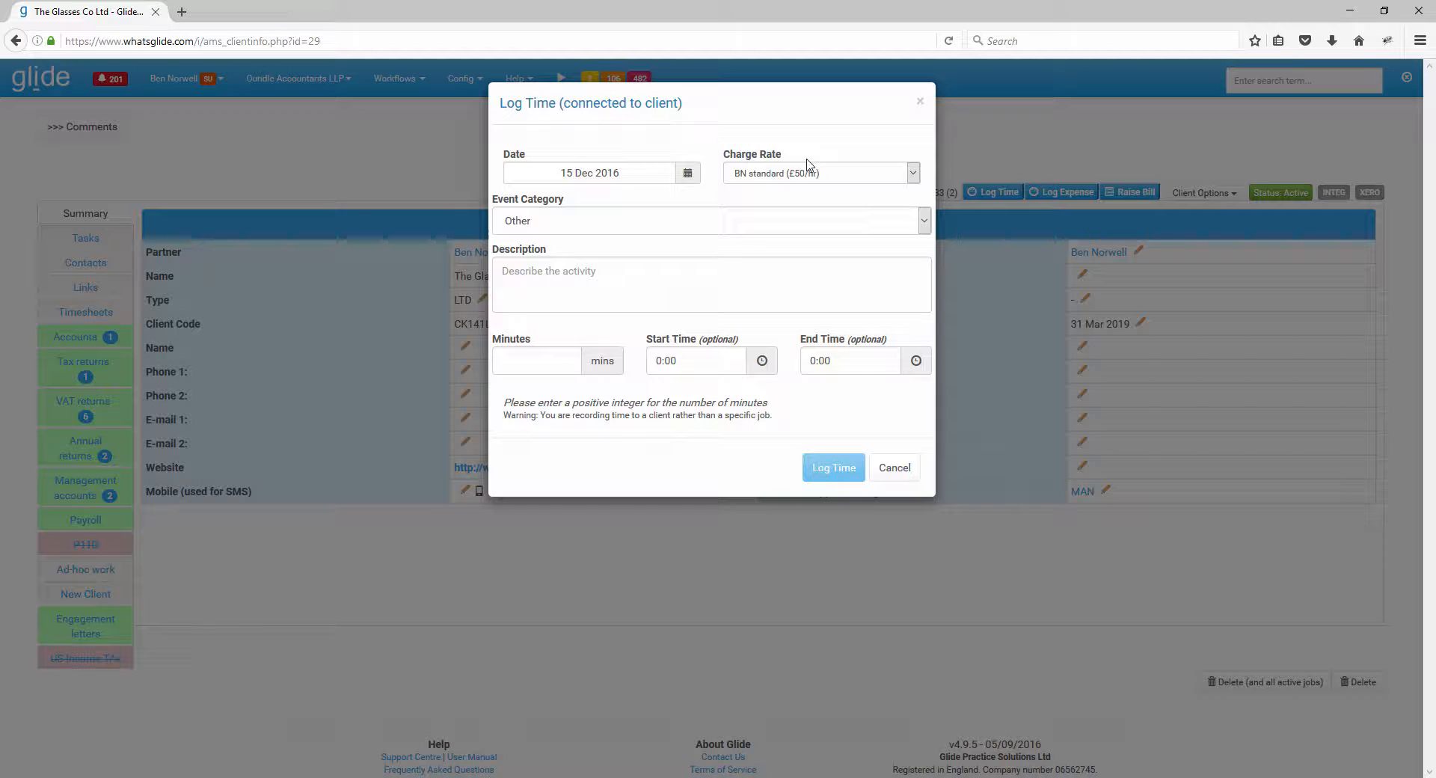
Review the event categories for the client time entry and choose Travel
click(590, 220)
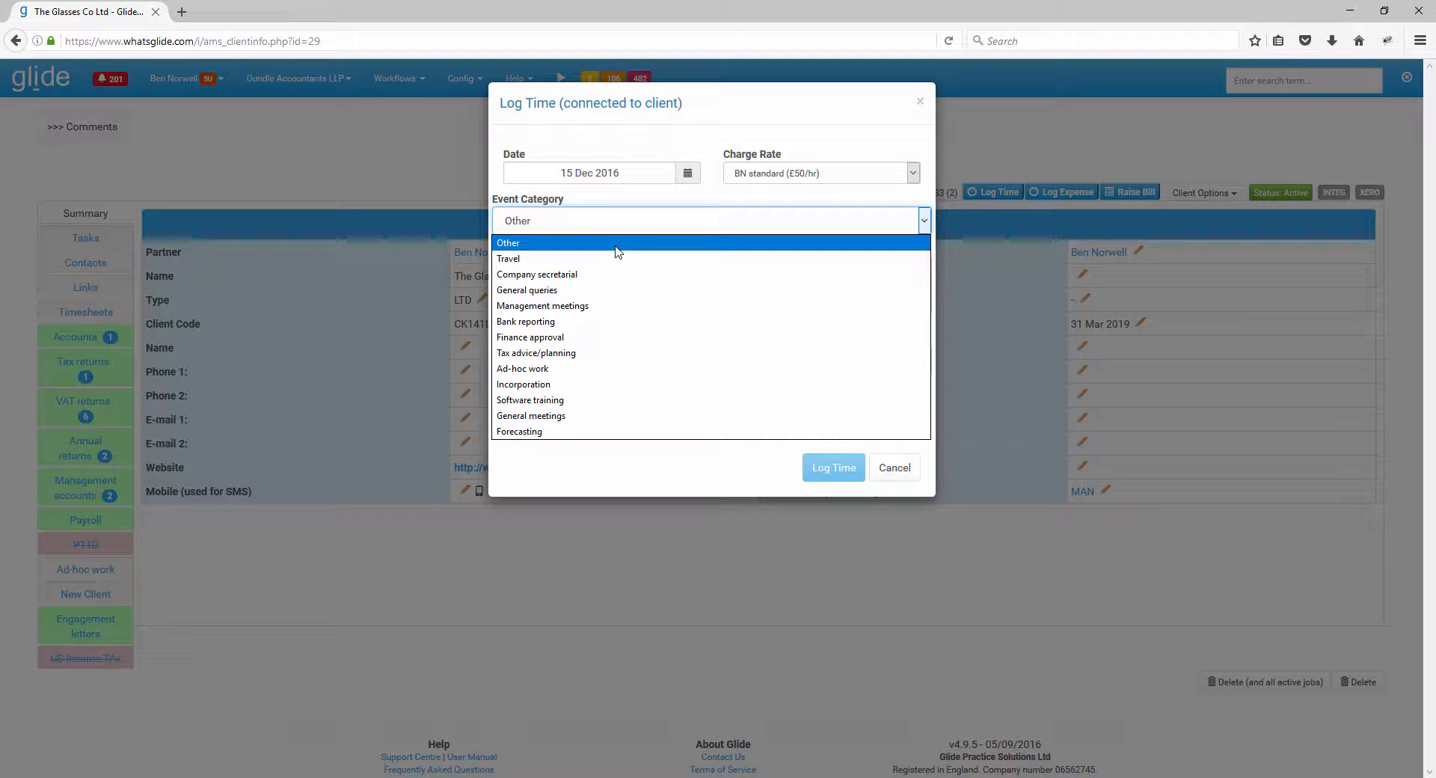
click(663, 202)
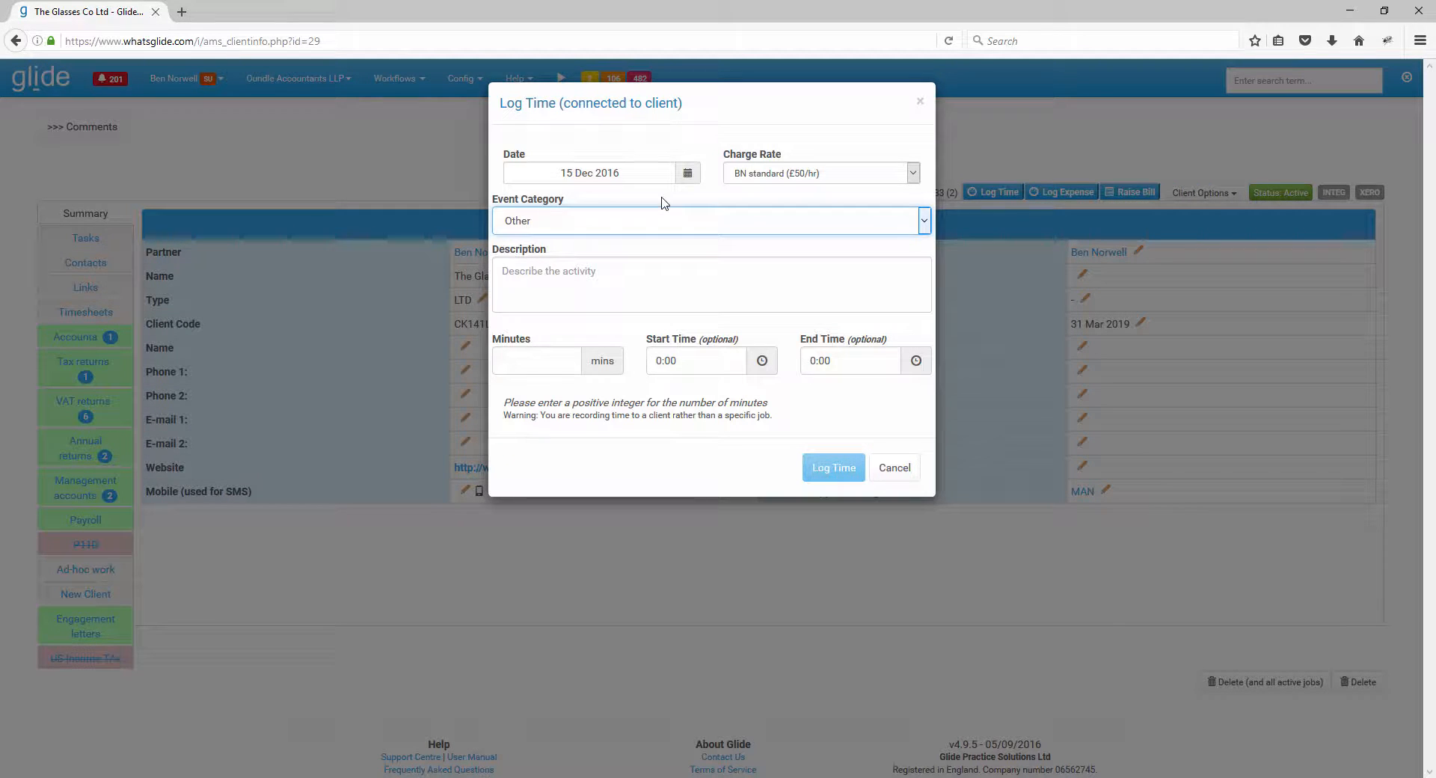
click(610, 267)
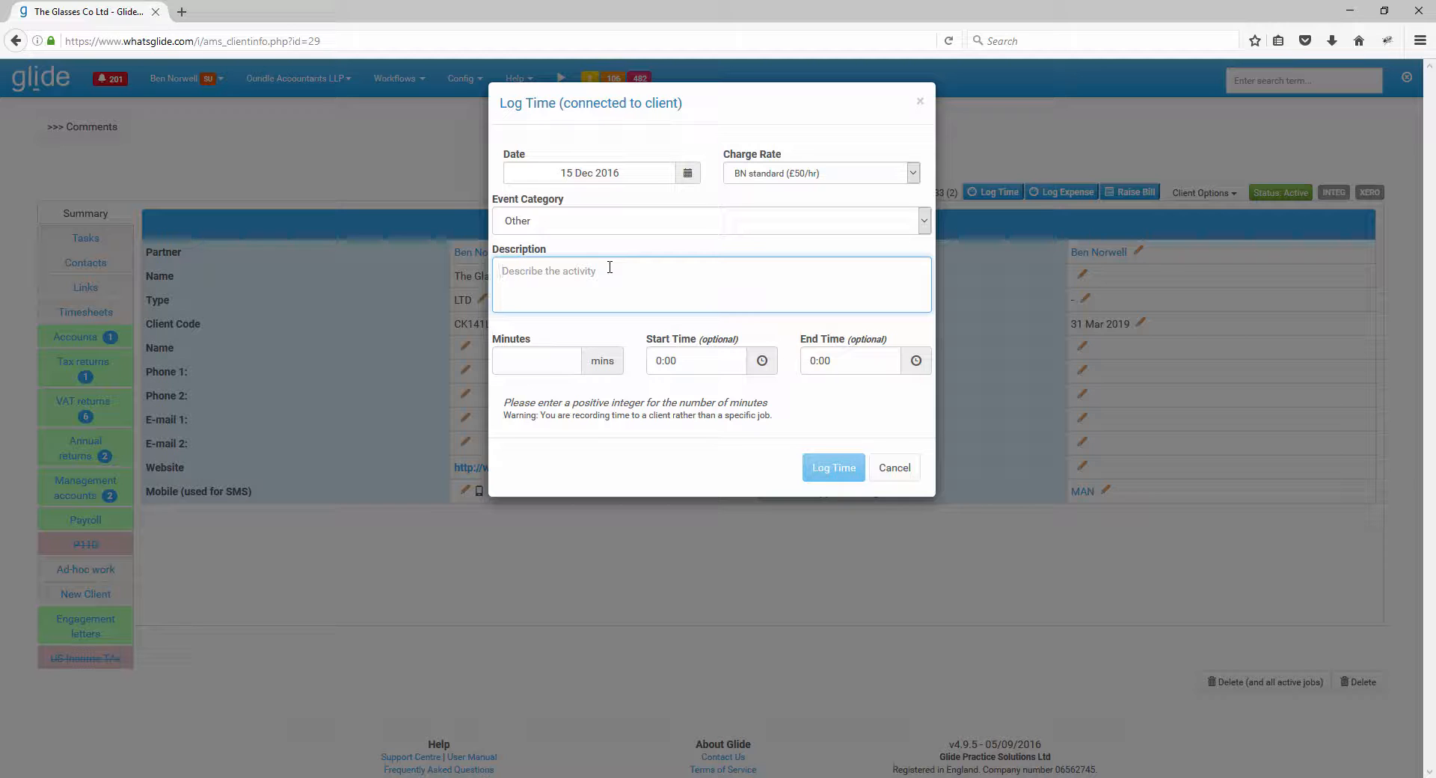
click(600, 225)
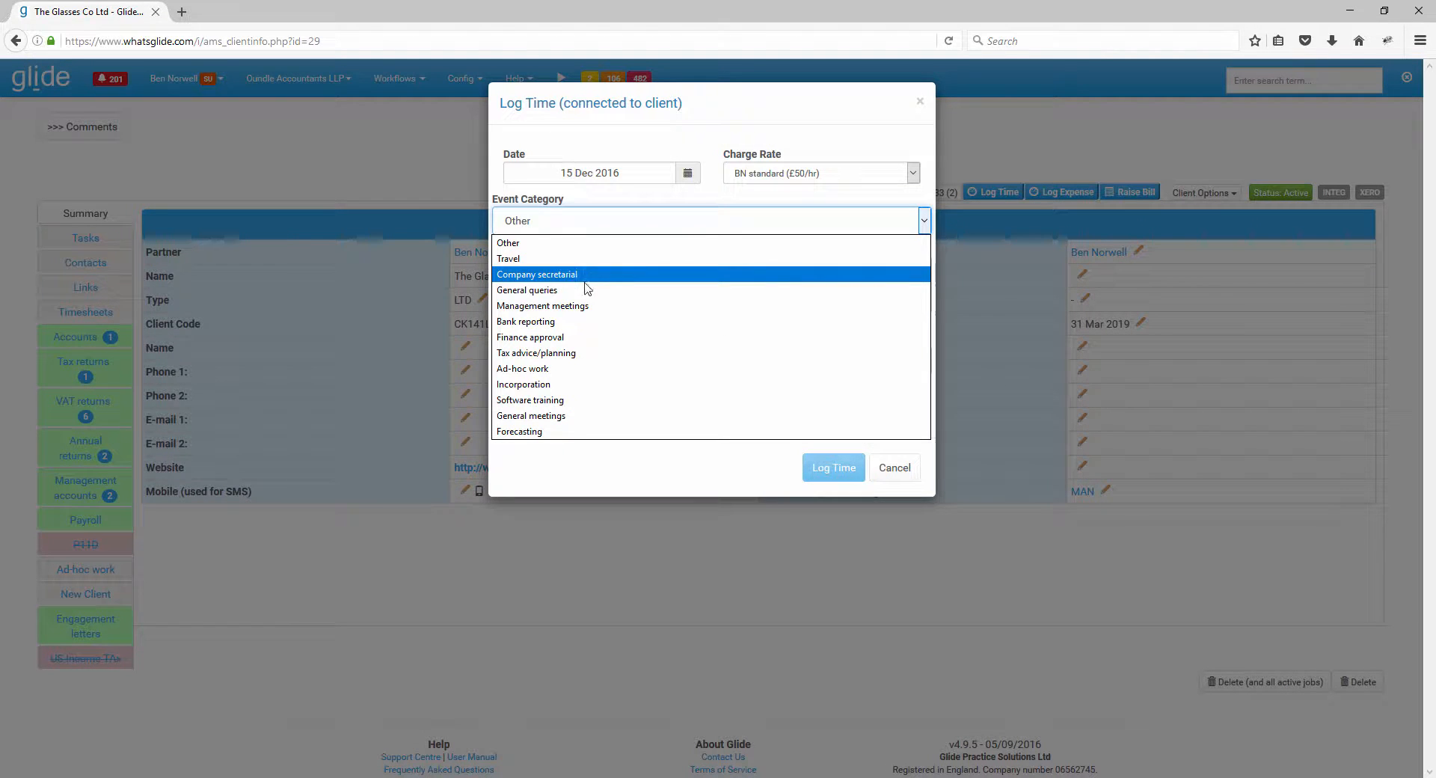
click(583, 259)
Describe the client time entry as "Traveling", set 50 minutes and log it
click(570, 286)
text(T)
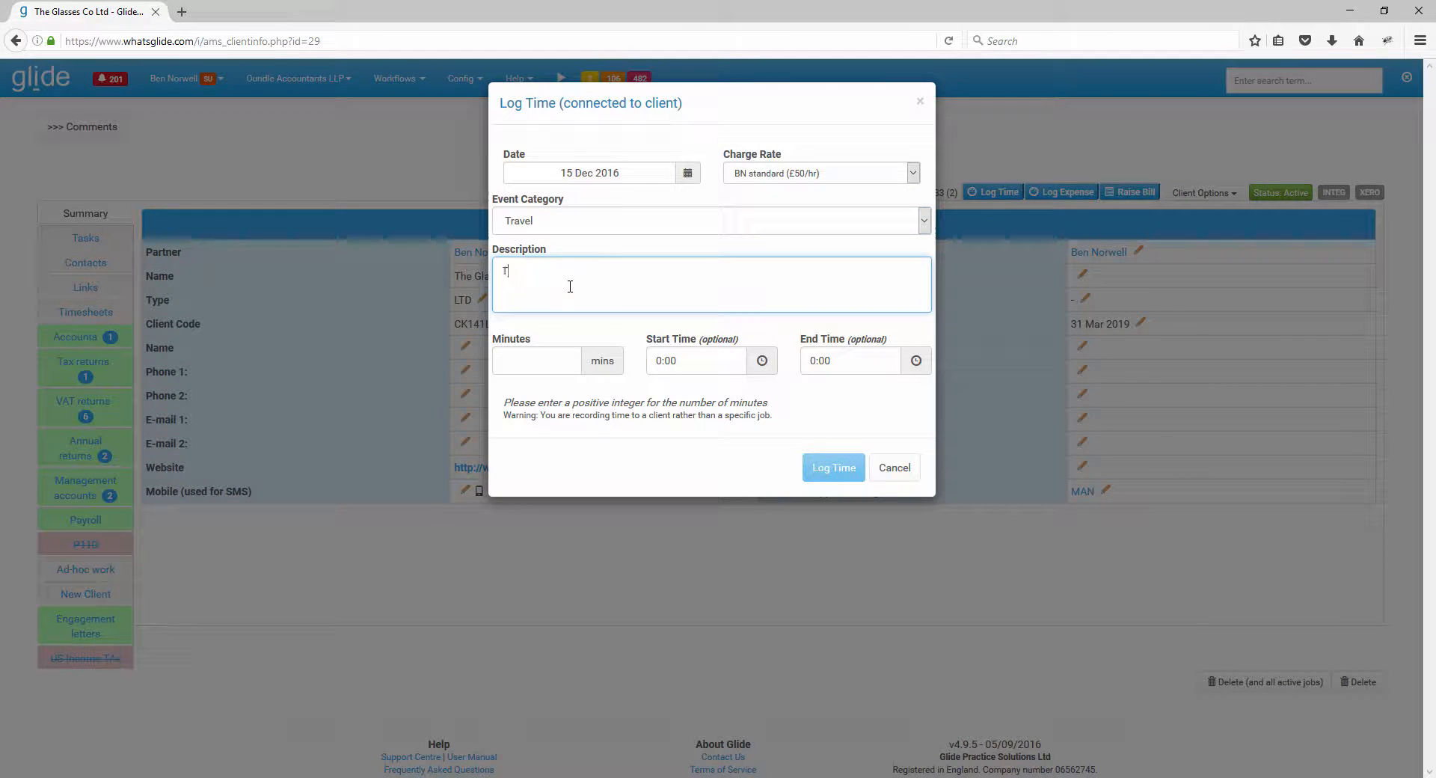
text(raveling)
key(Tab)
text(50)
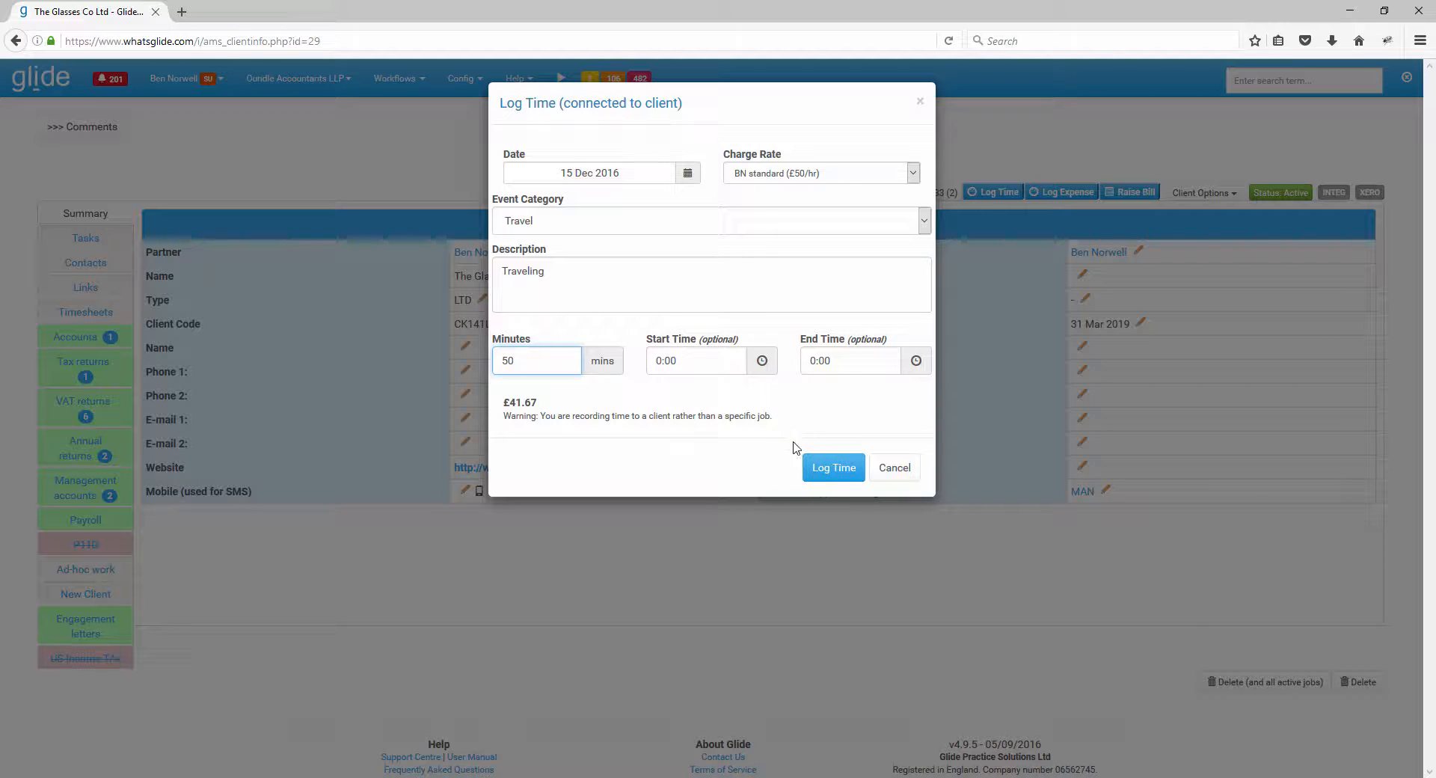
click(830, 476)
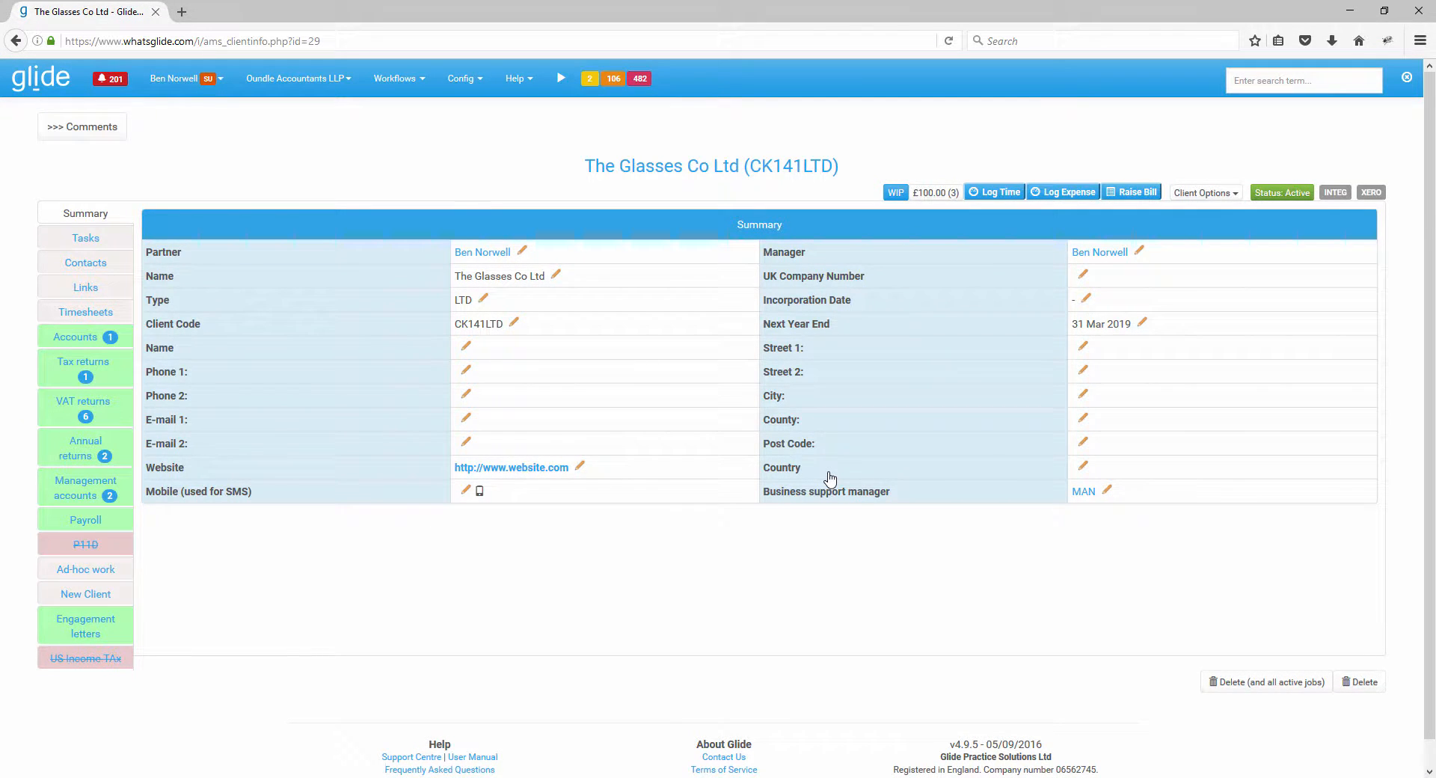
Open the client's active 31 Mar 2016 accounts job and start a time entry connected to it
click(81, 340)
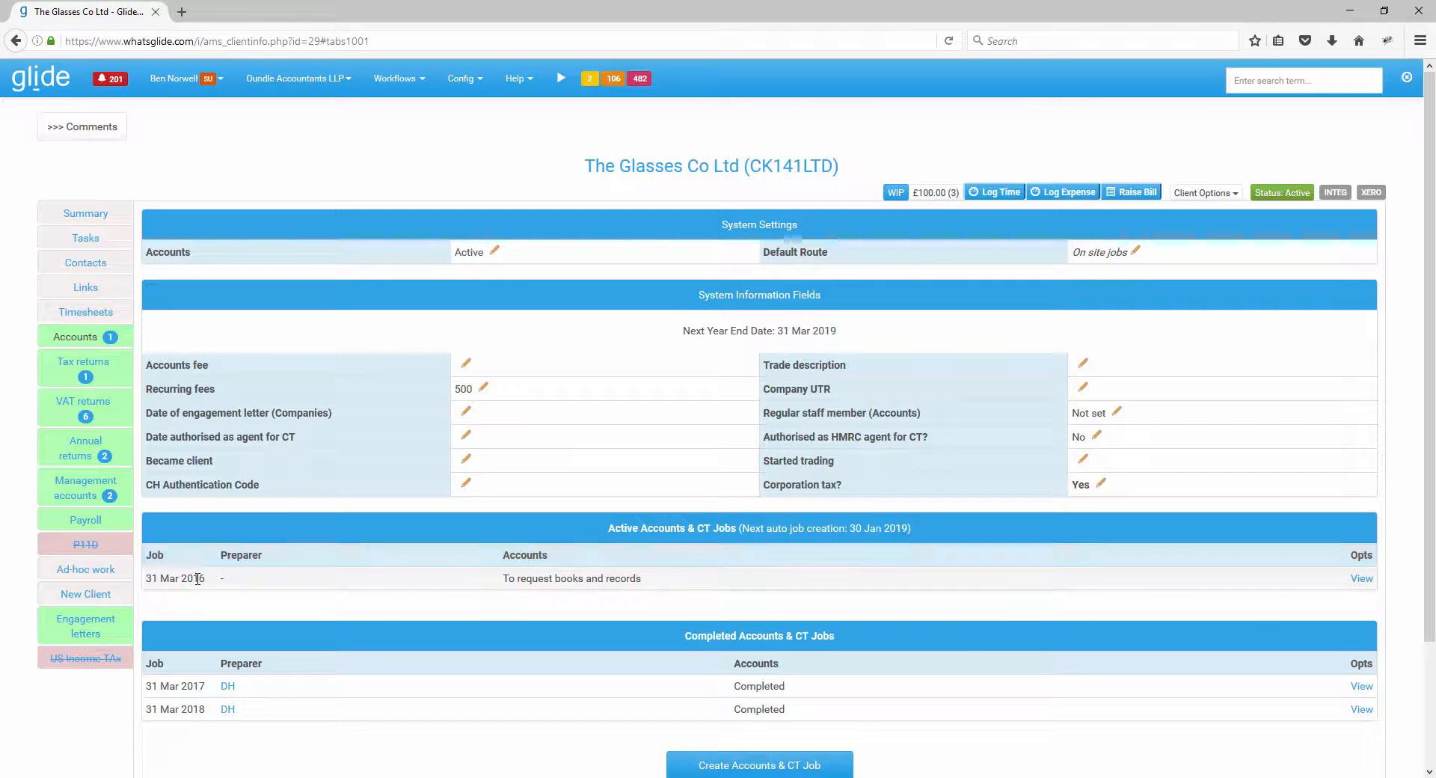
click(1361, 579)
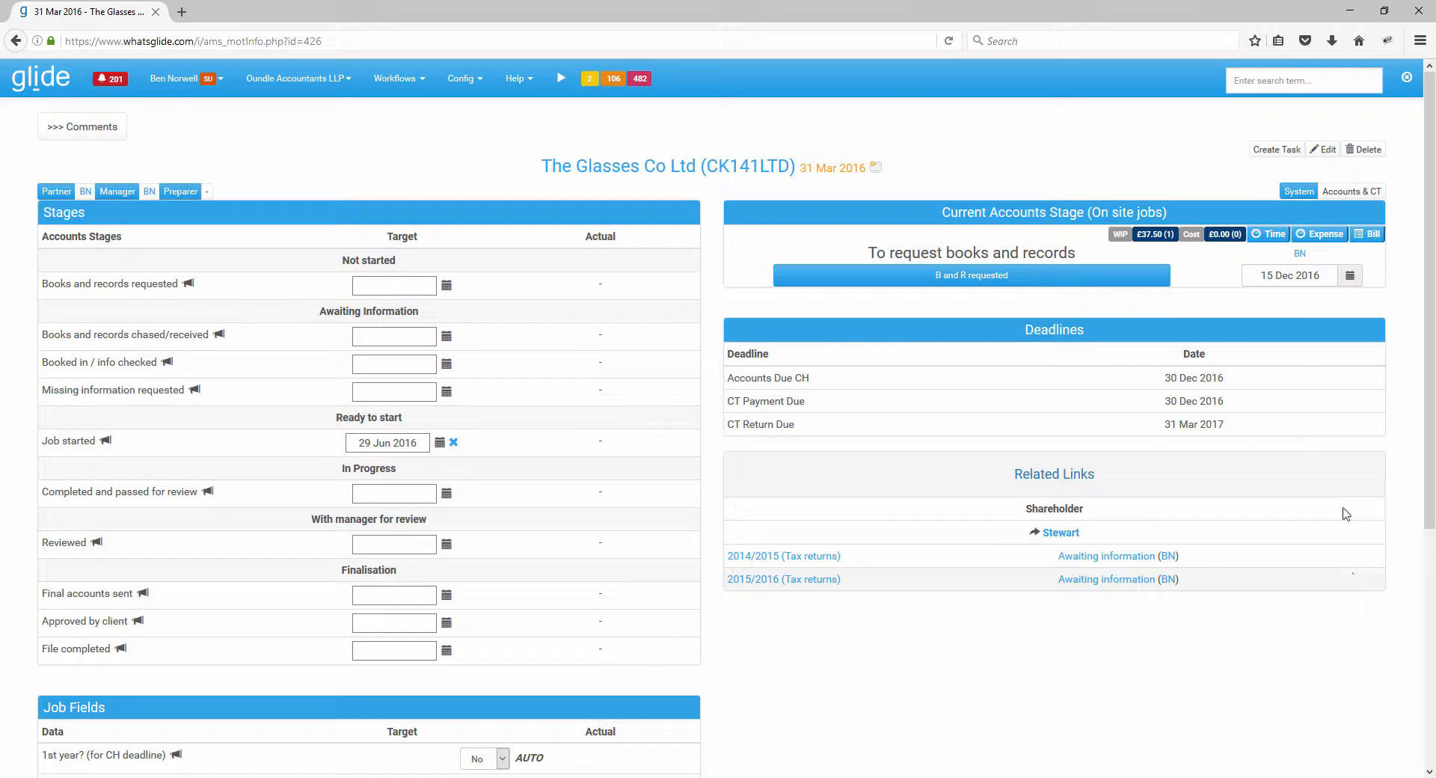
click(1263, 236)
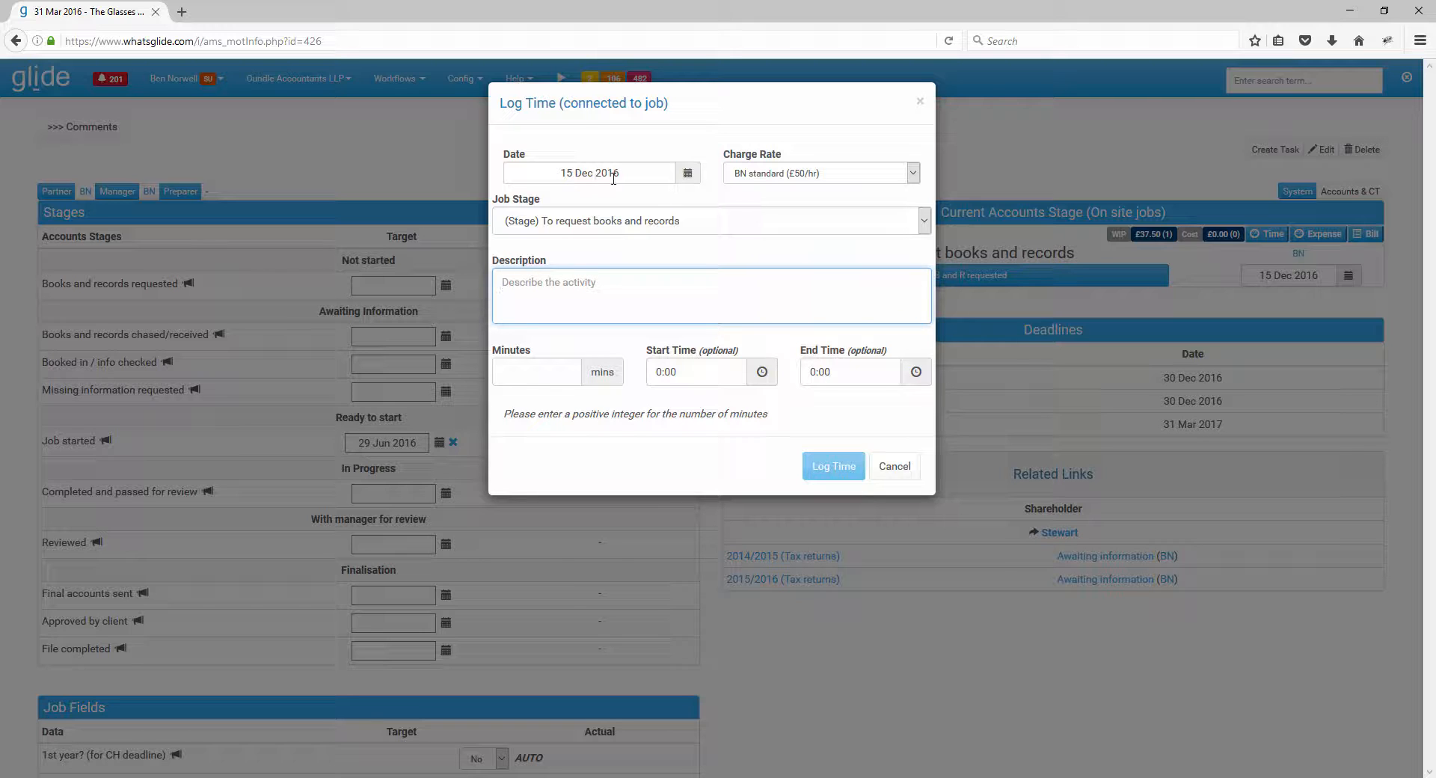
Examine the date, charge rate and job stage choices offered for the job time entry
click(688, 178)
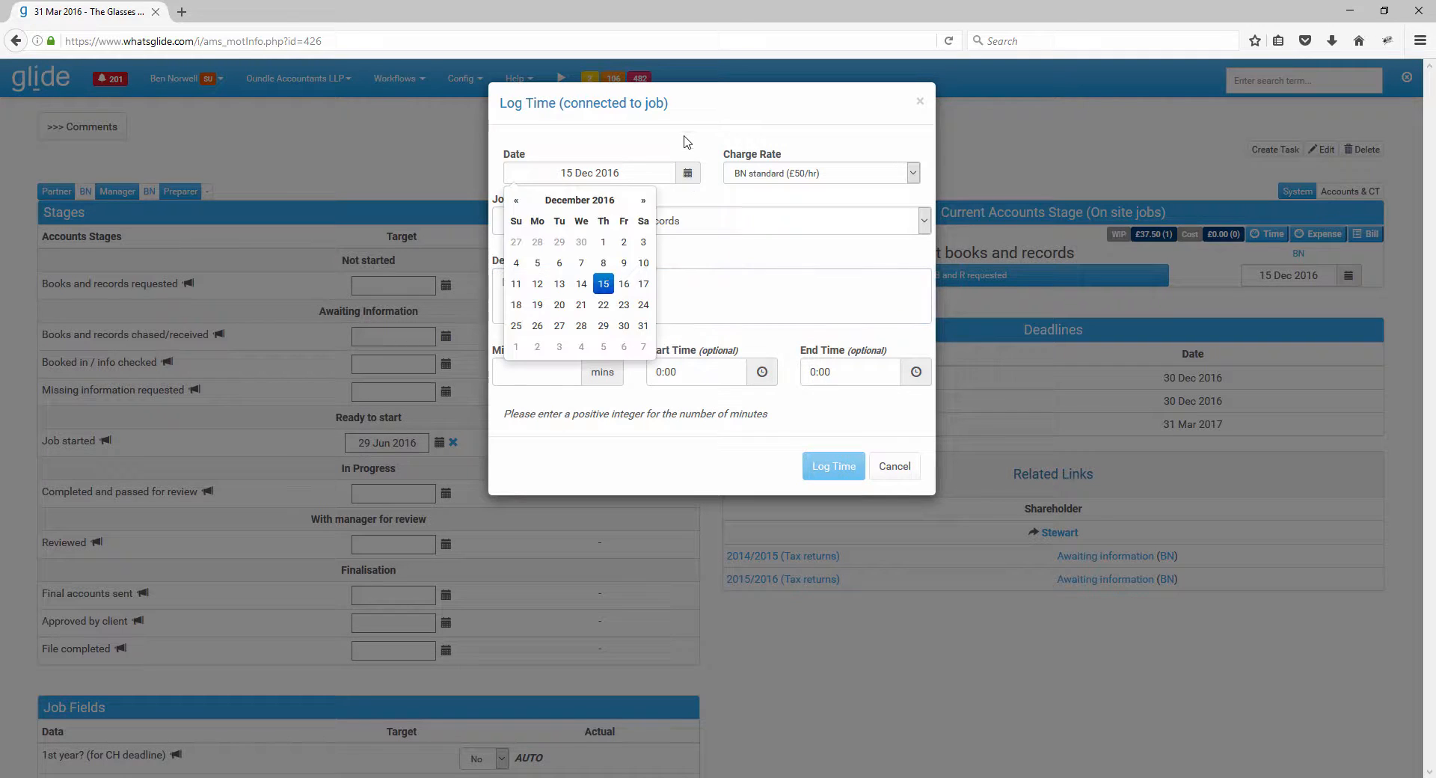
click(686, 133)
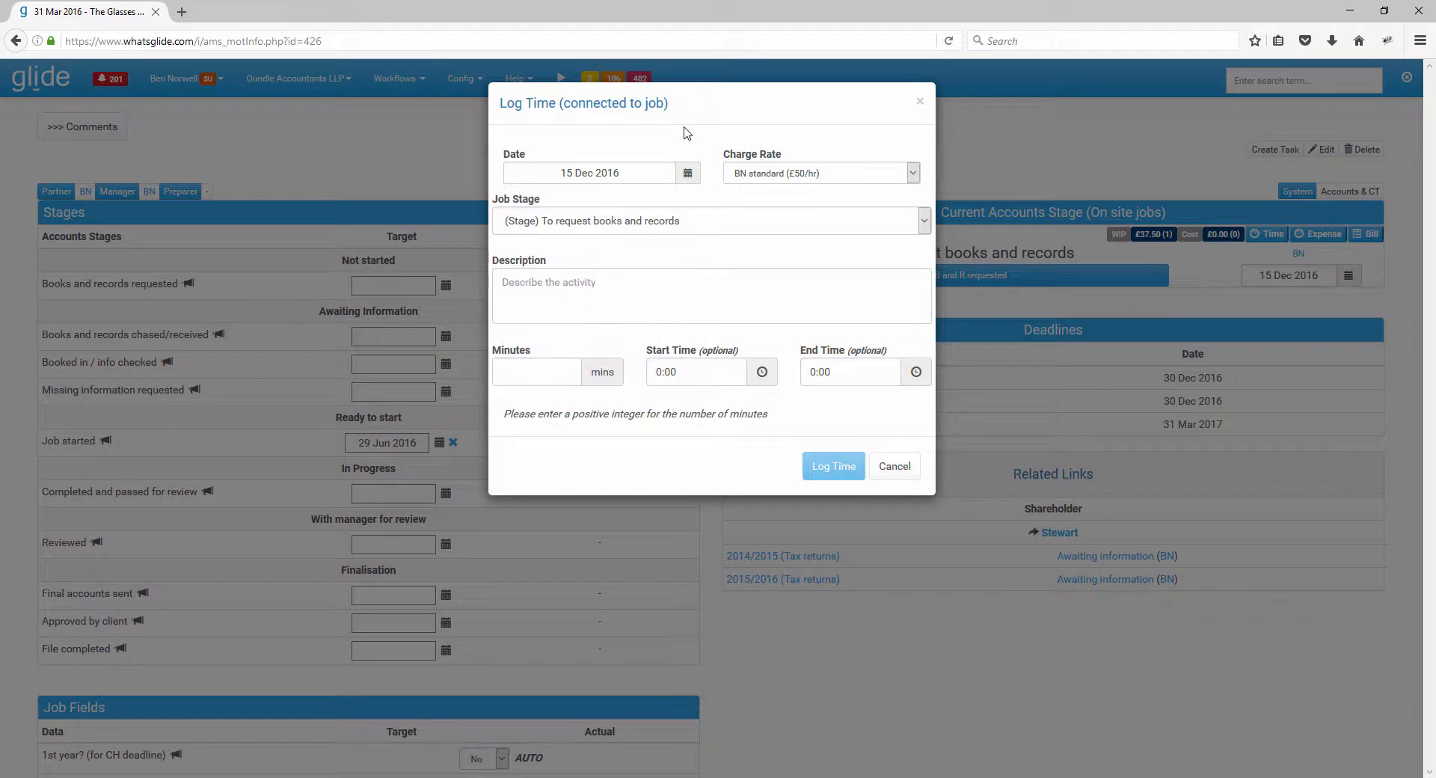
click(797, 176)
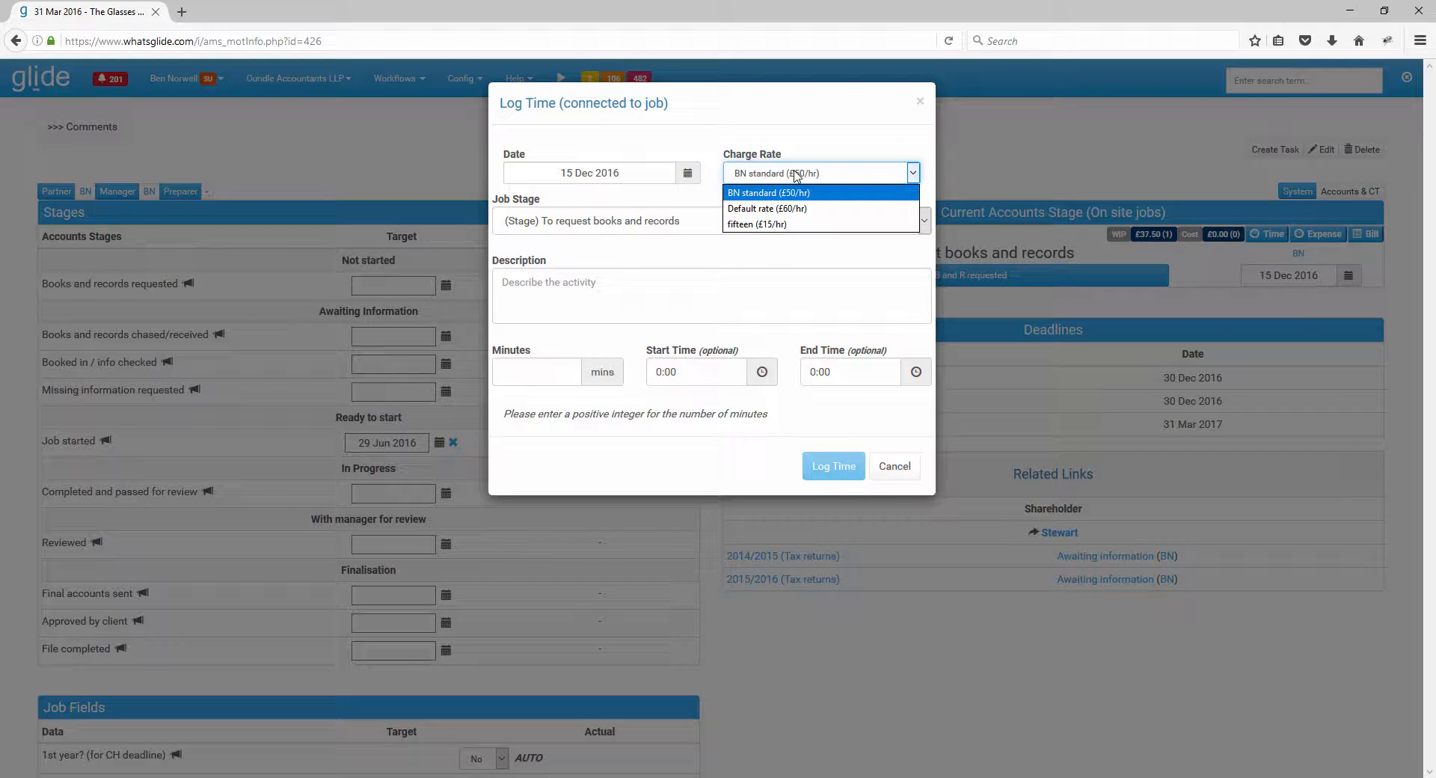
click(818, 144)
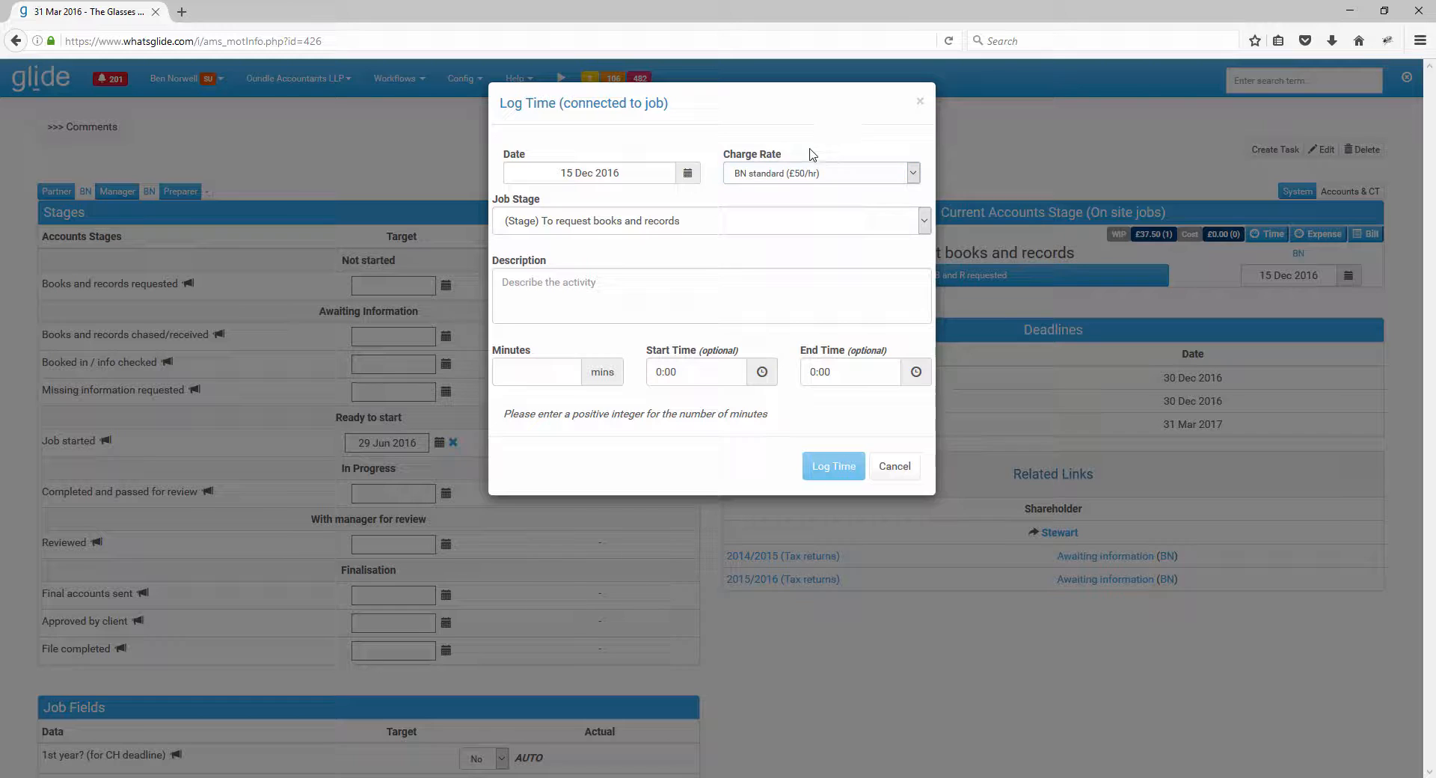
click(636, 221)
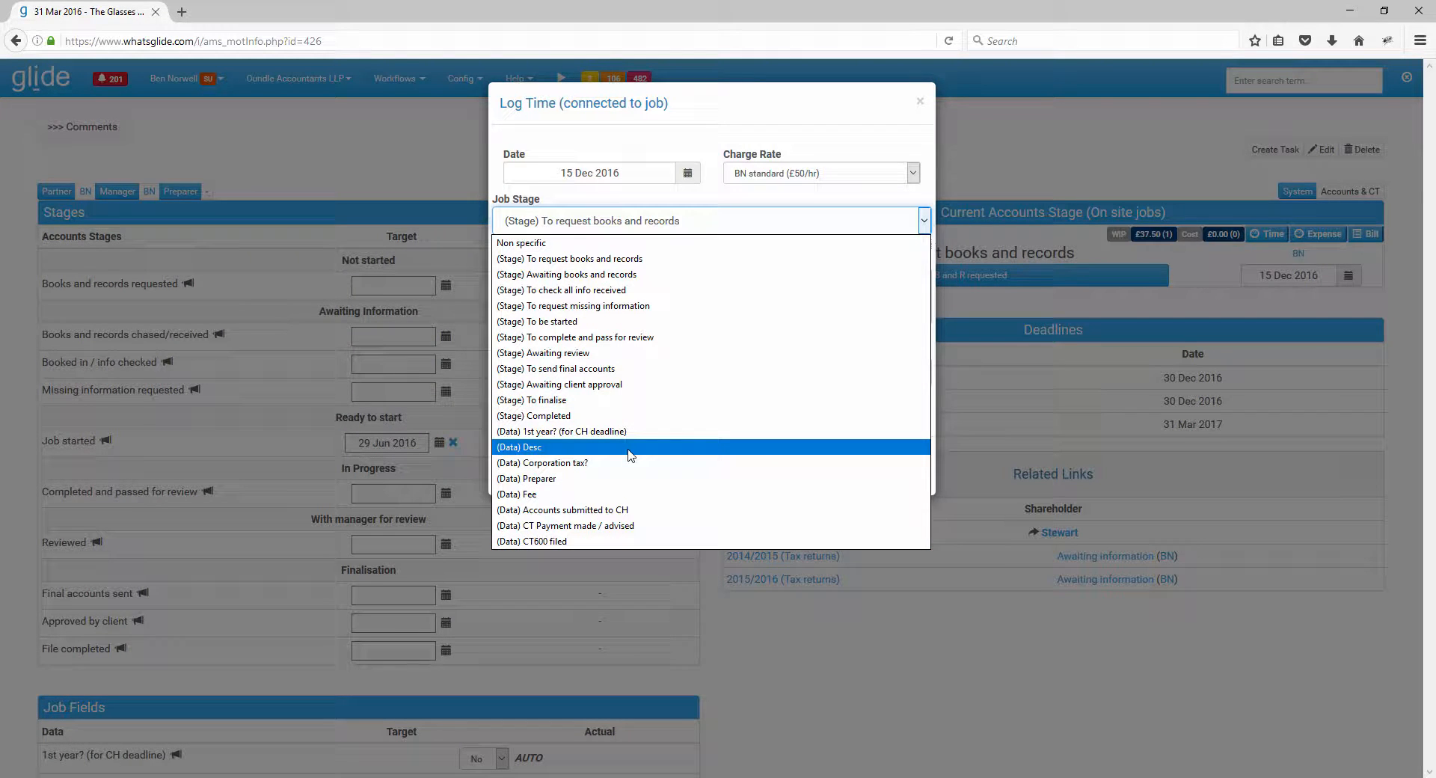
click(637, 200)
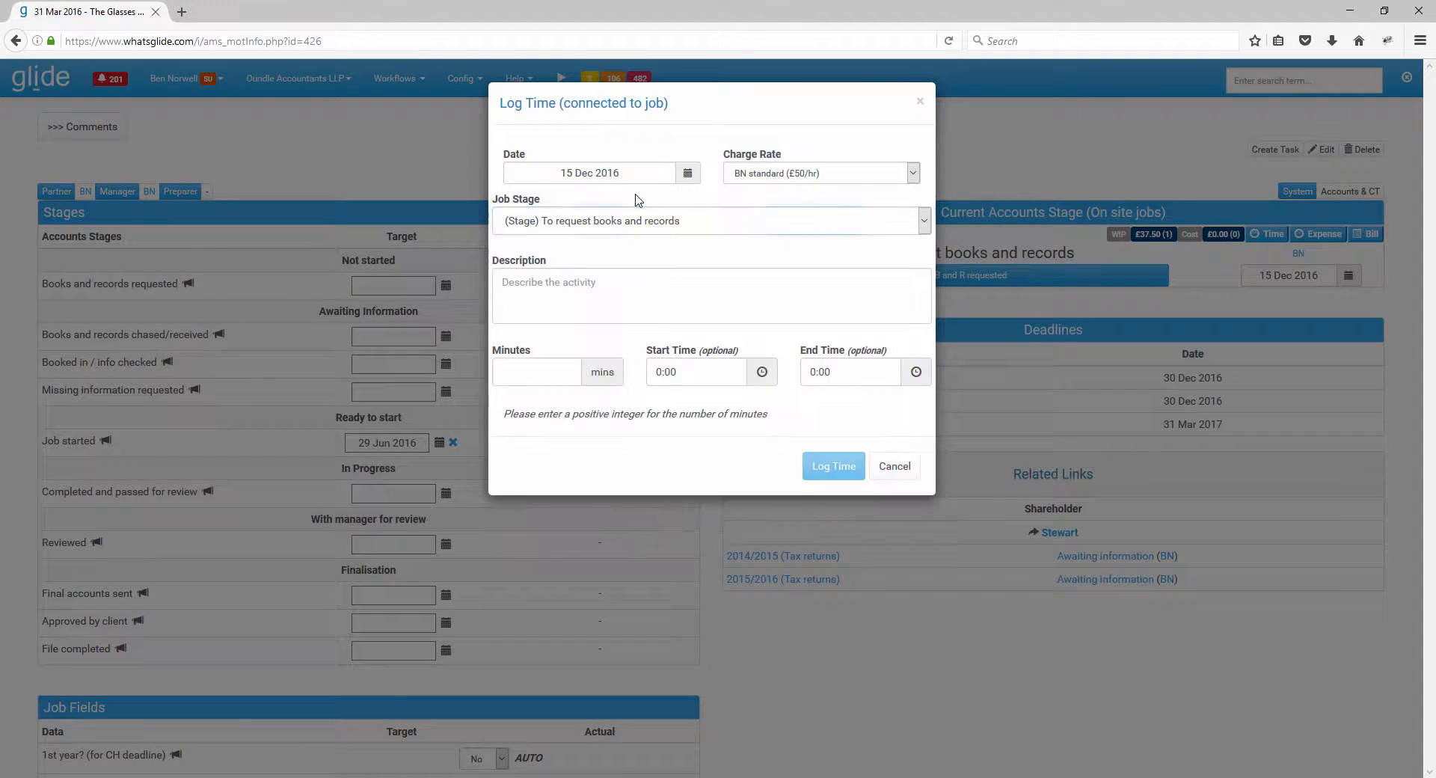
Describe the job time entry as "Time on job", set 50 minutes and log it
click(581, 292)
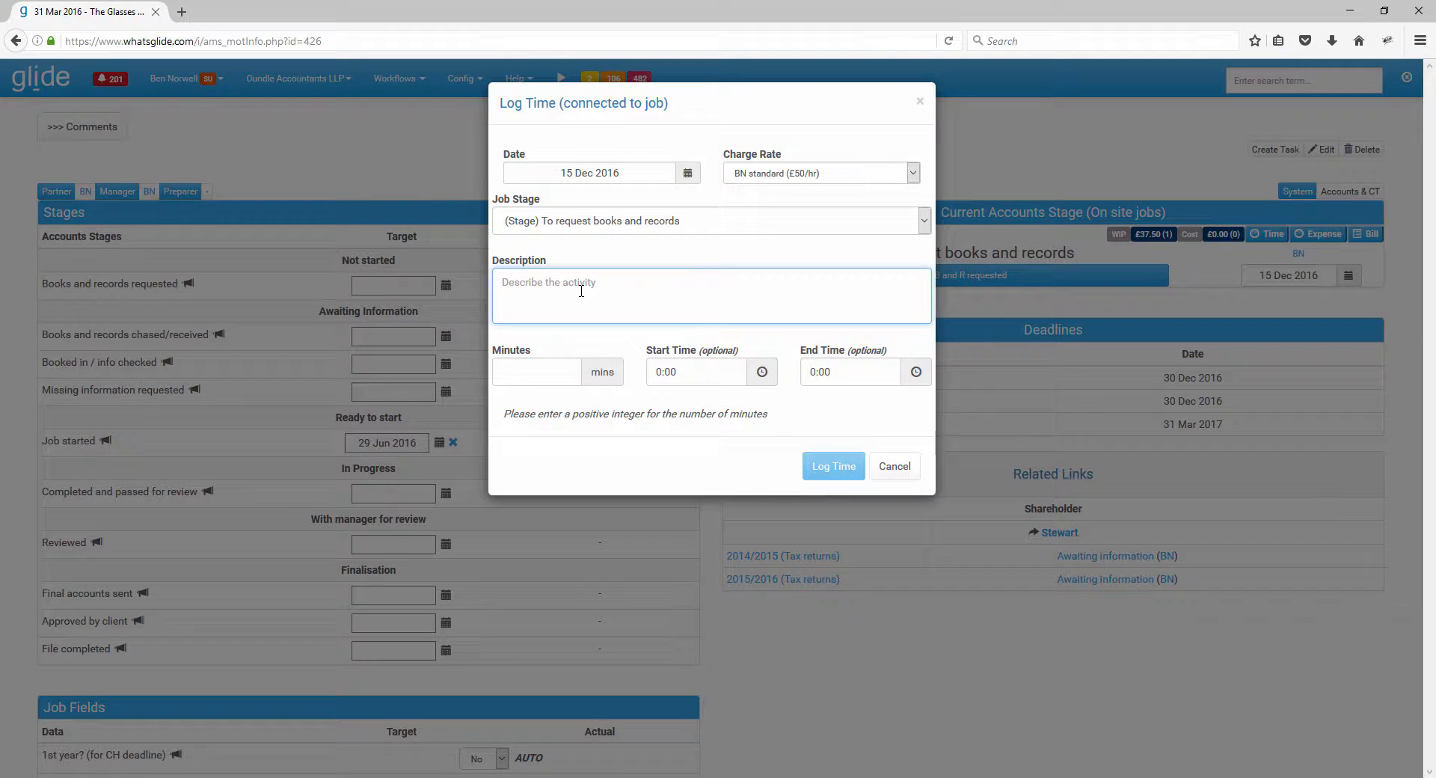
text(Time on job)
key(Tab)
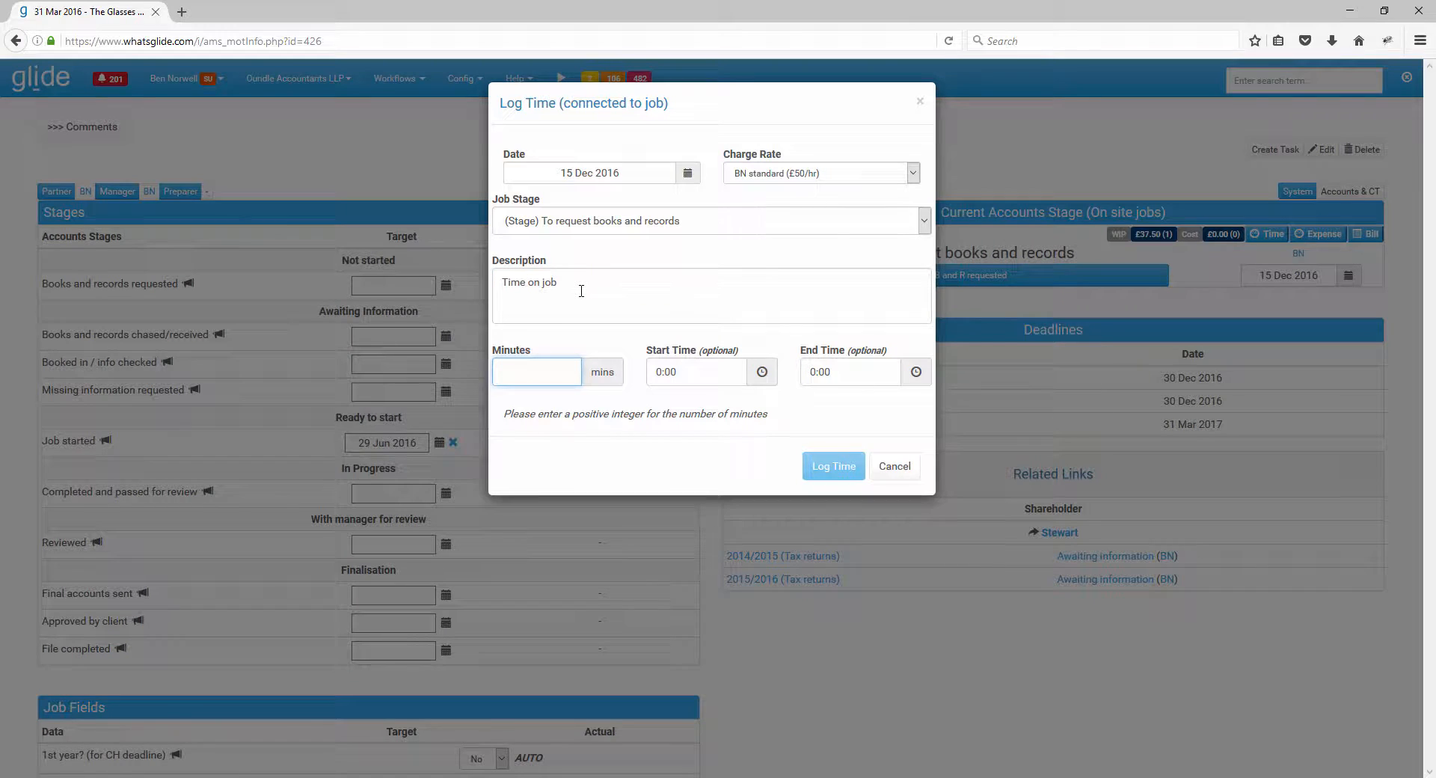
text(50)
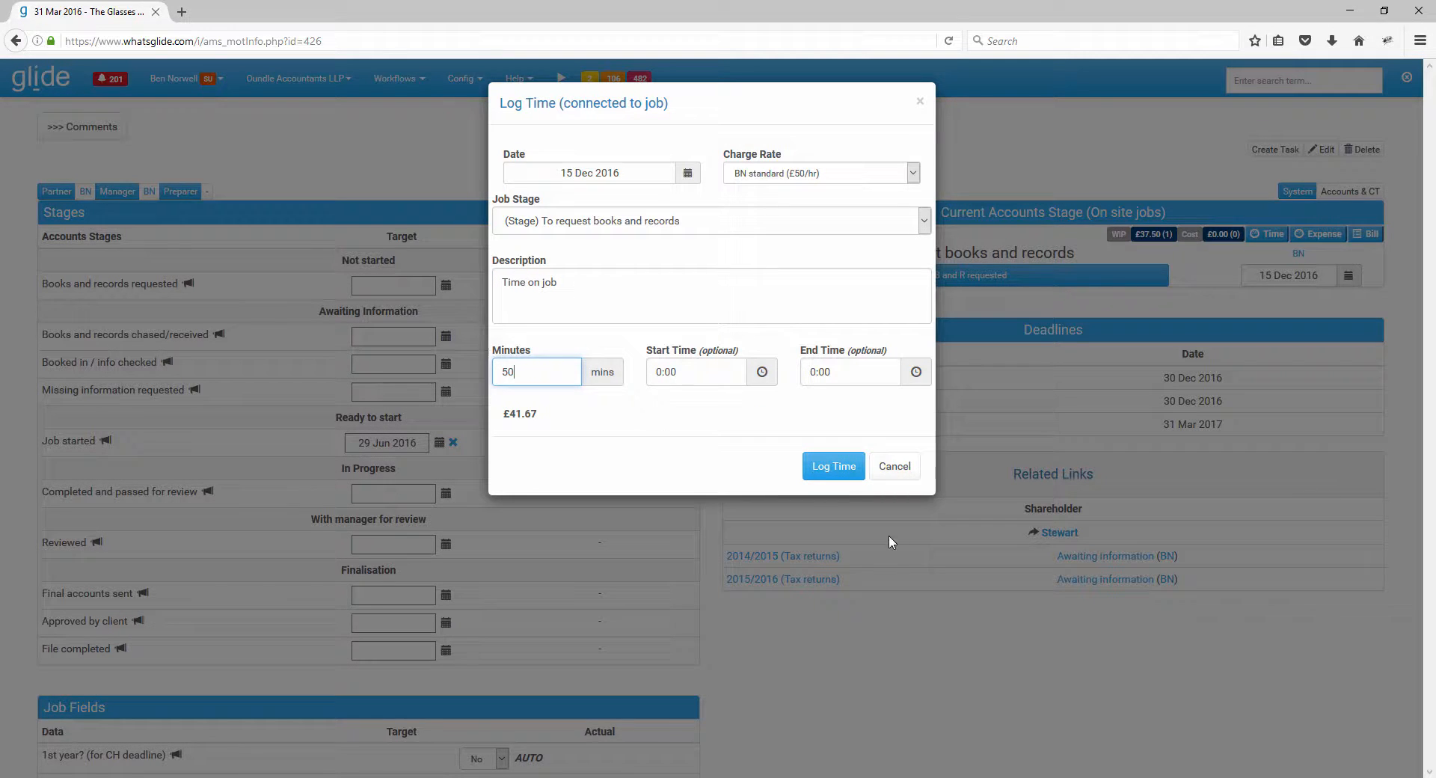
click(850, 470)
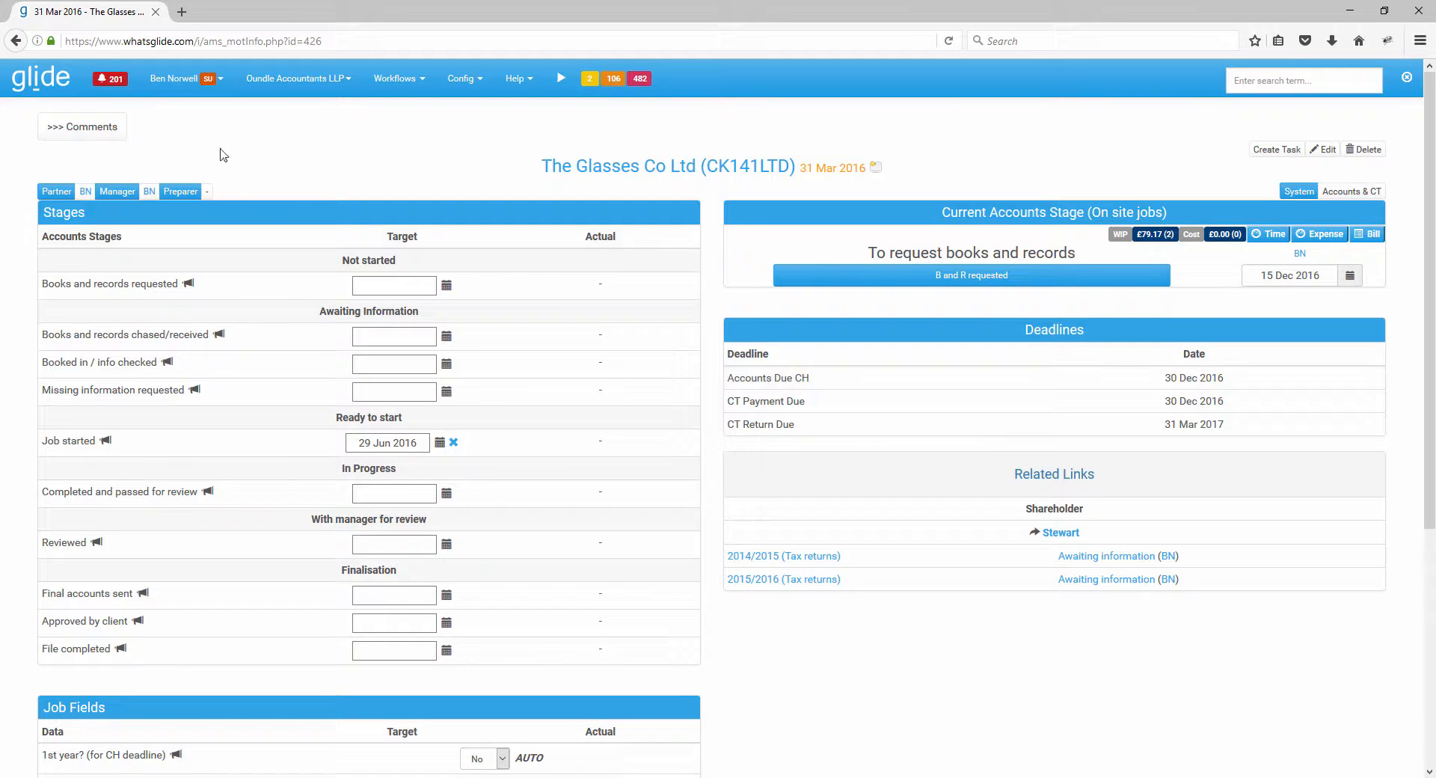
Return to the dashboard, start a general time entry and set its context to Marketing
click(46, 76)
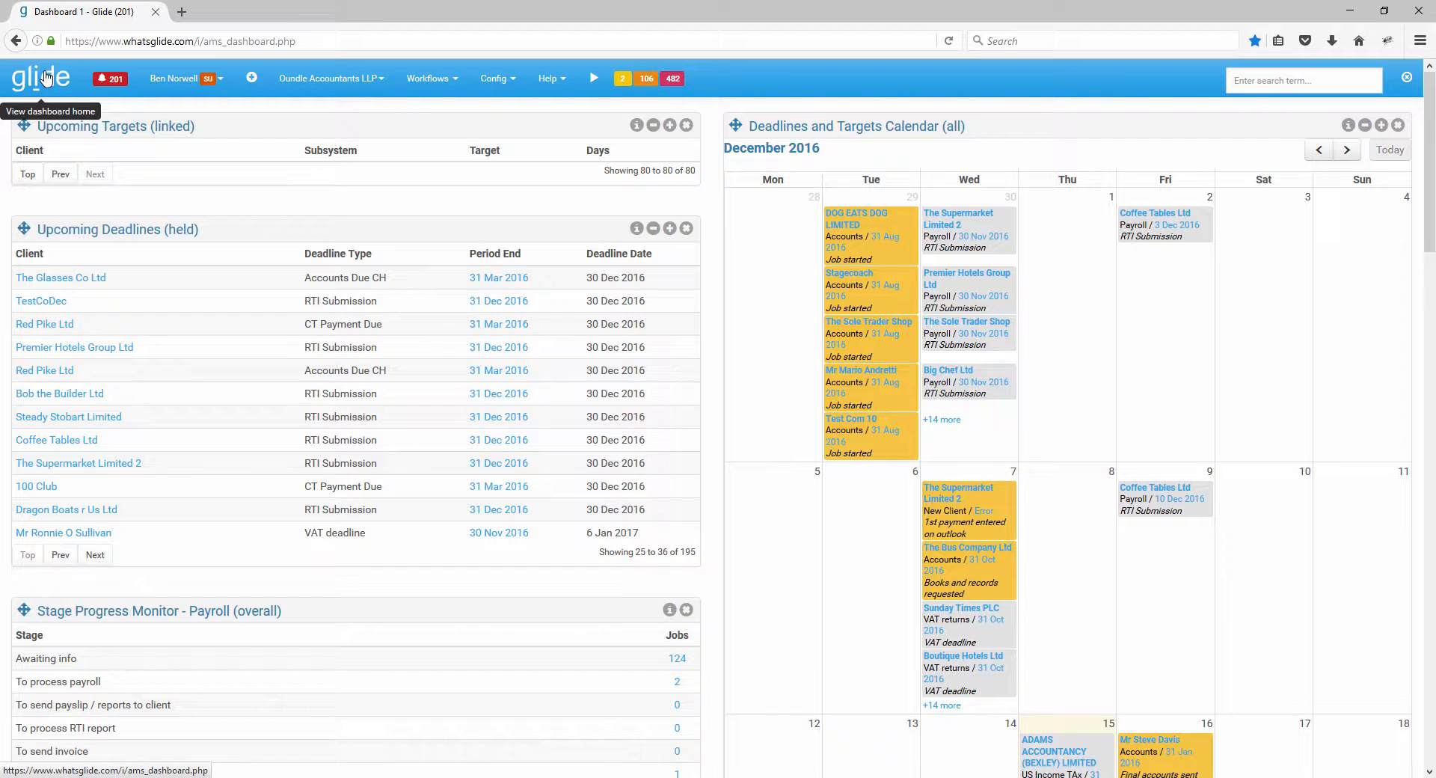
key(t)
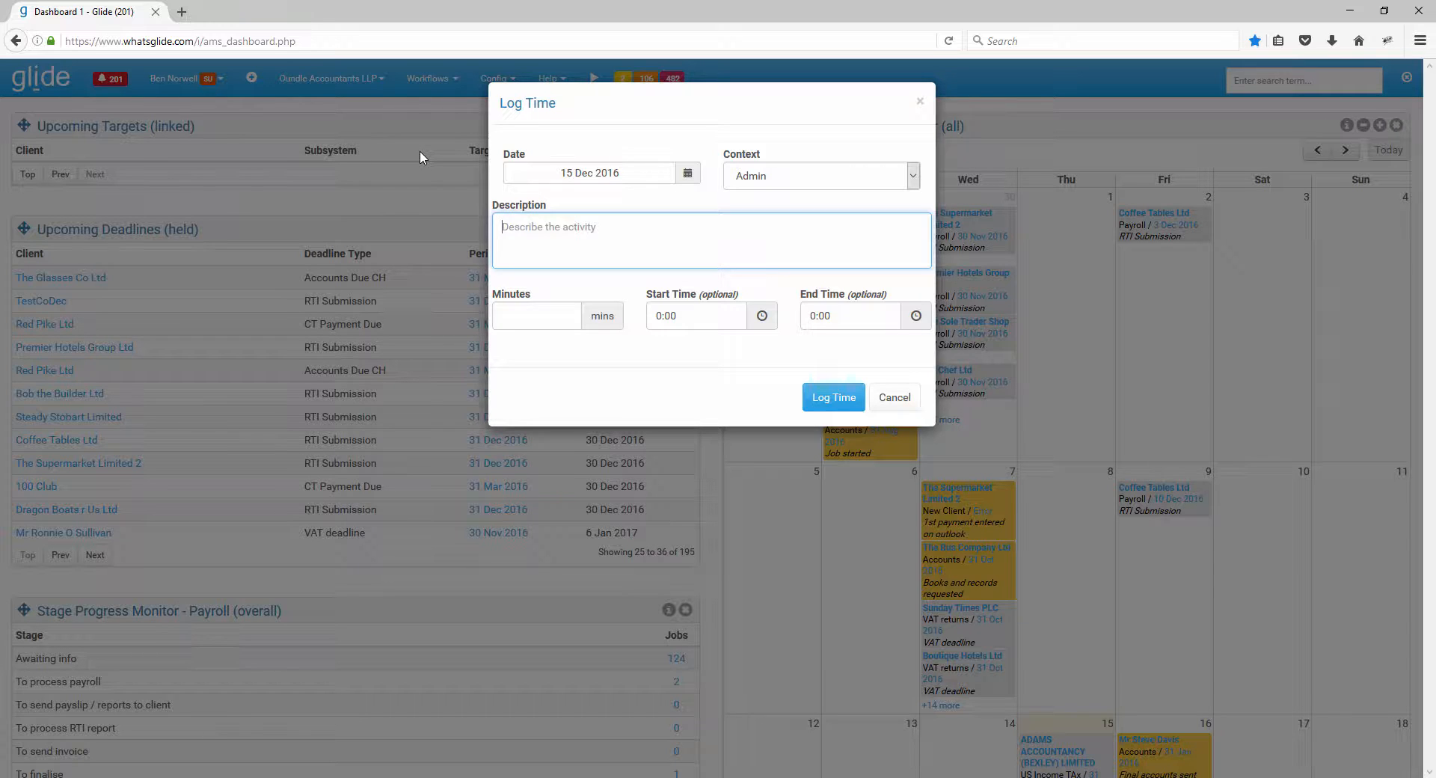
click(817, 175)
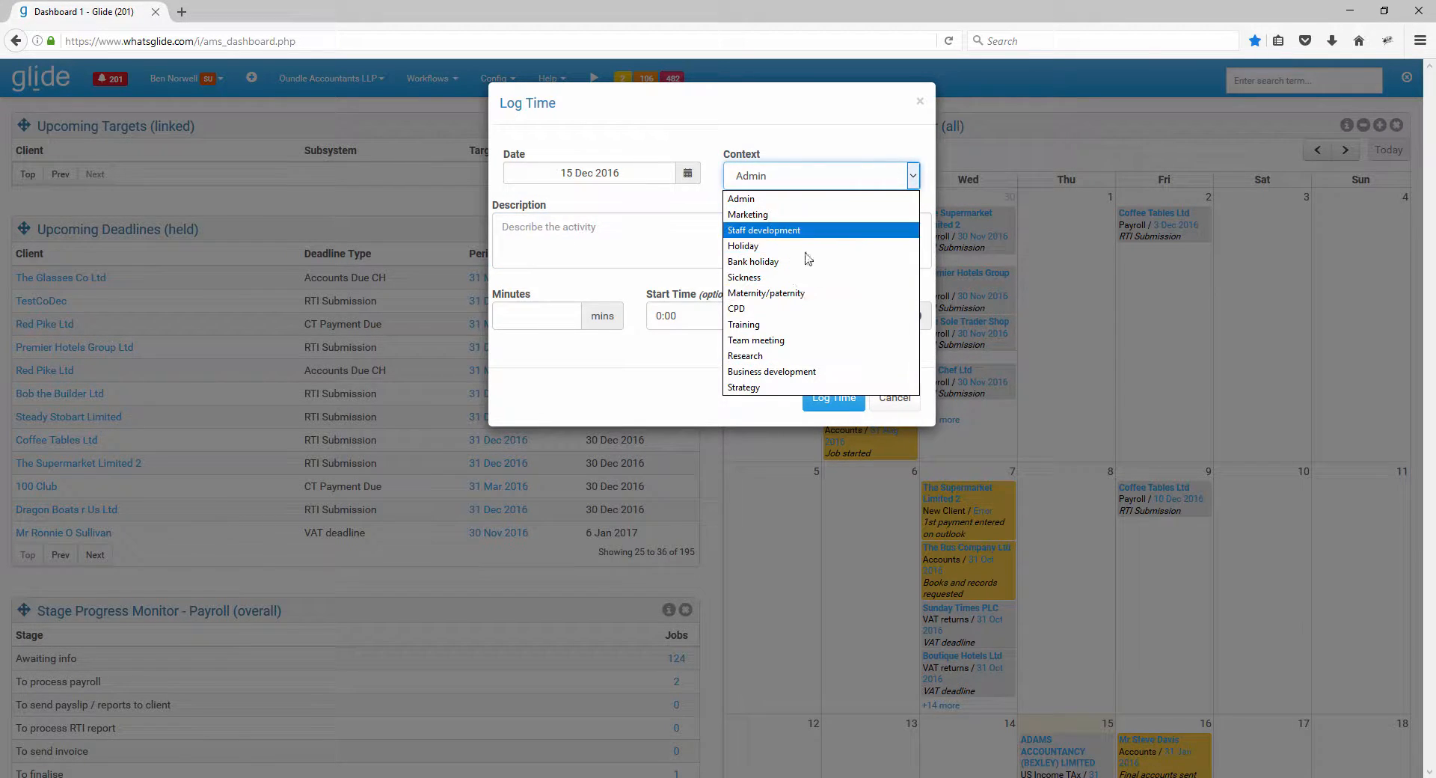
click(800, 213)
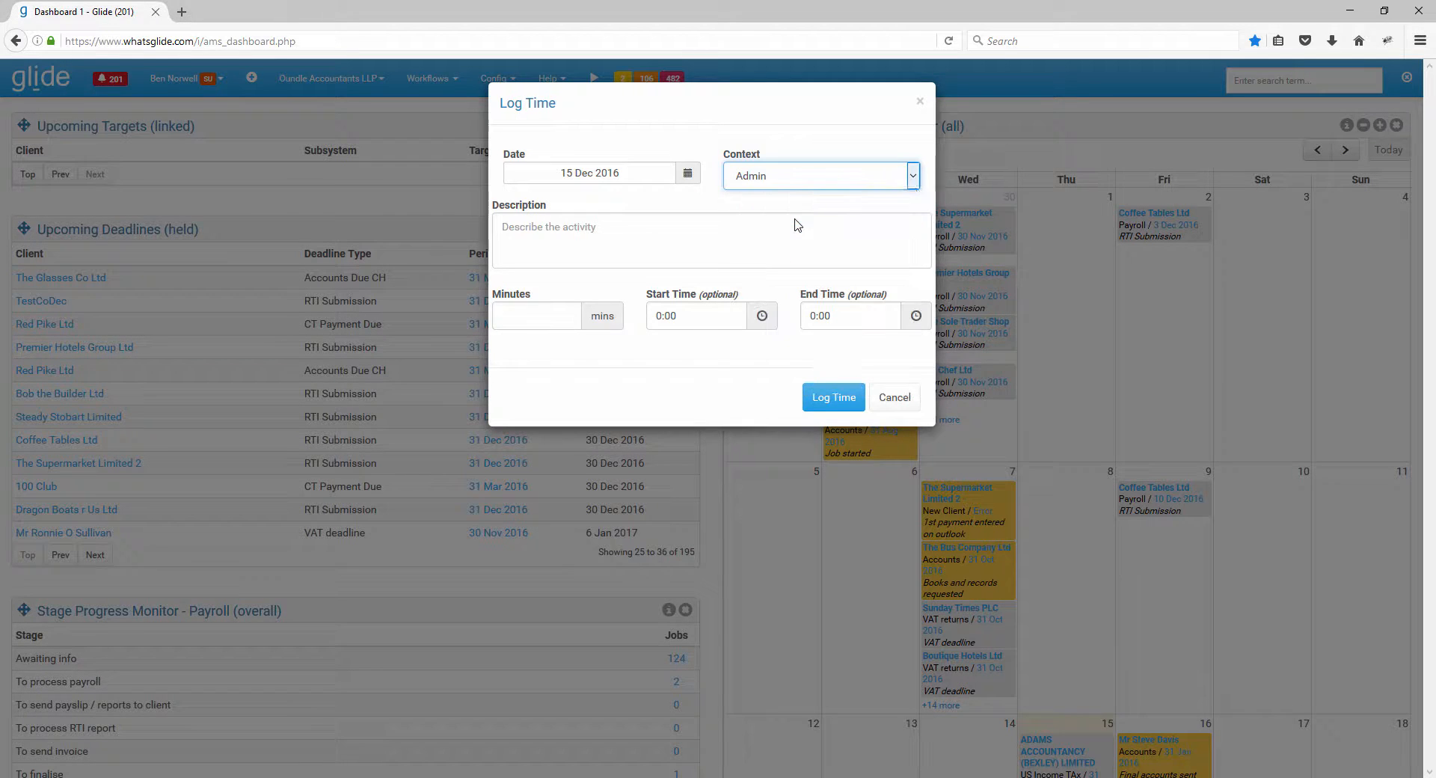
Describe the general time entry as "Marketing time", set 40 minutes and log it
click(721, 234)
text(Ma)
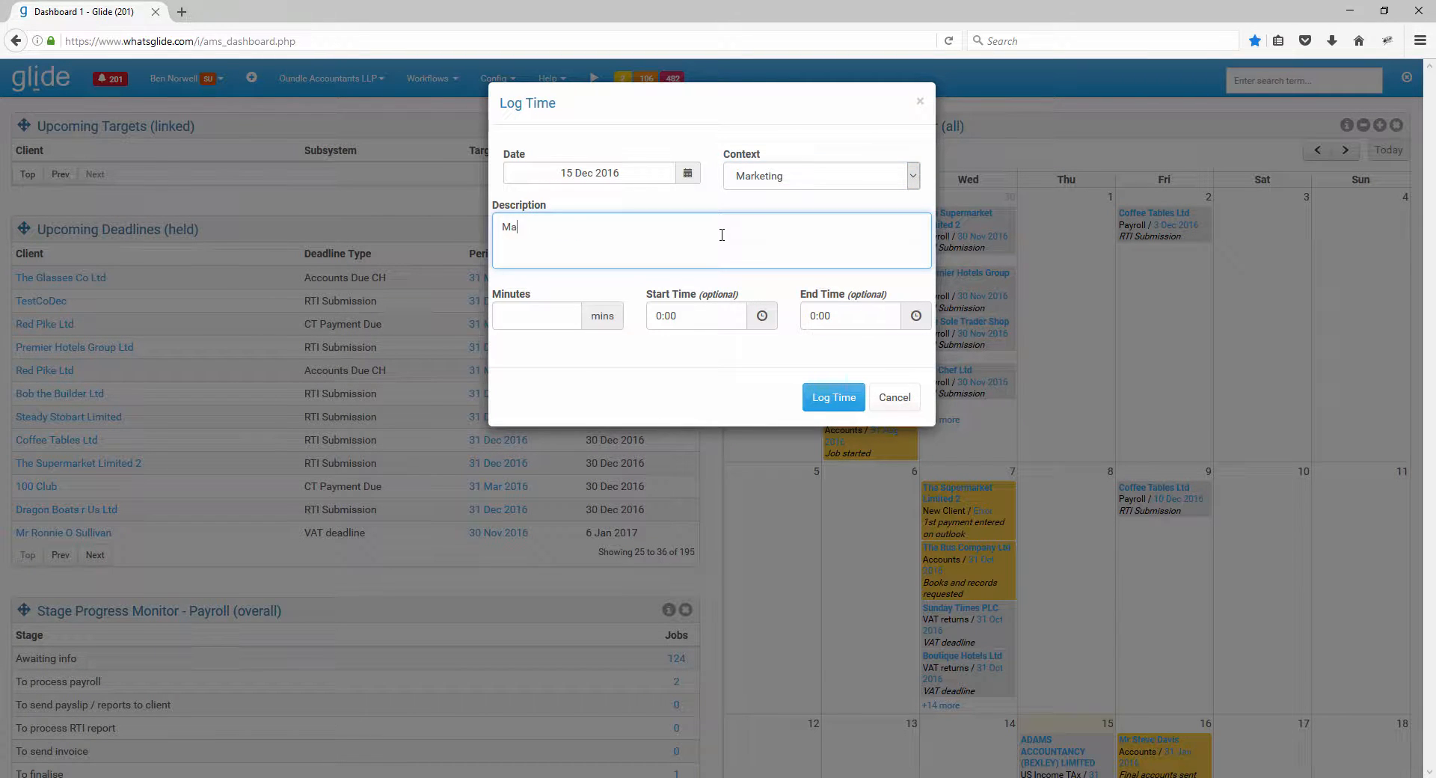
text(rketing time)
key(Tab)
text(40)
key(Tab)
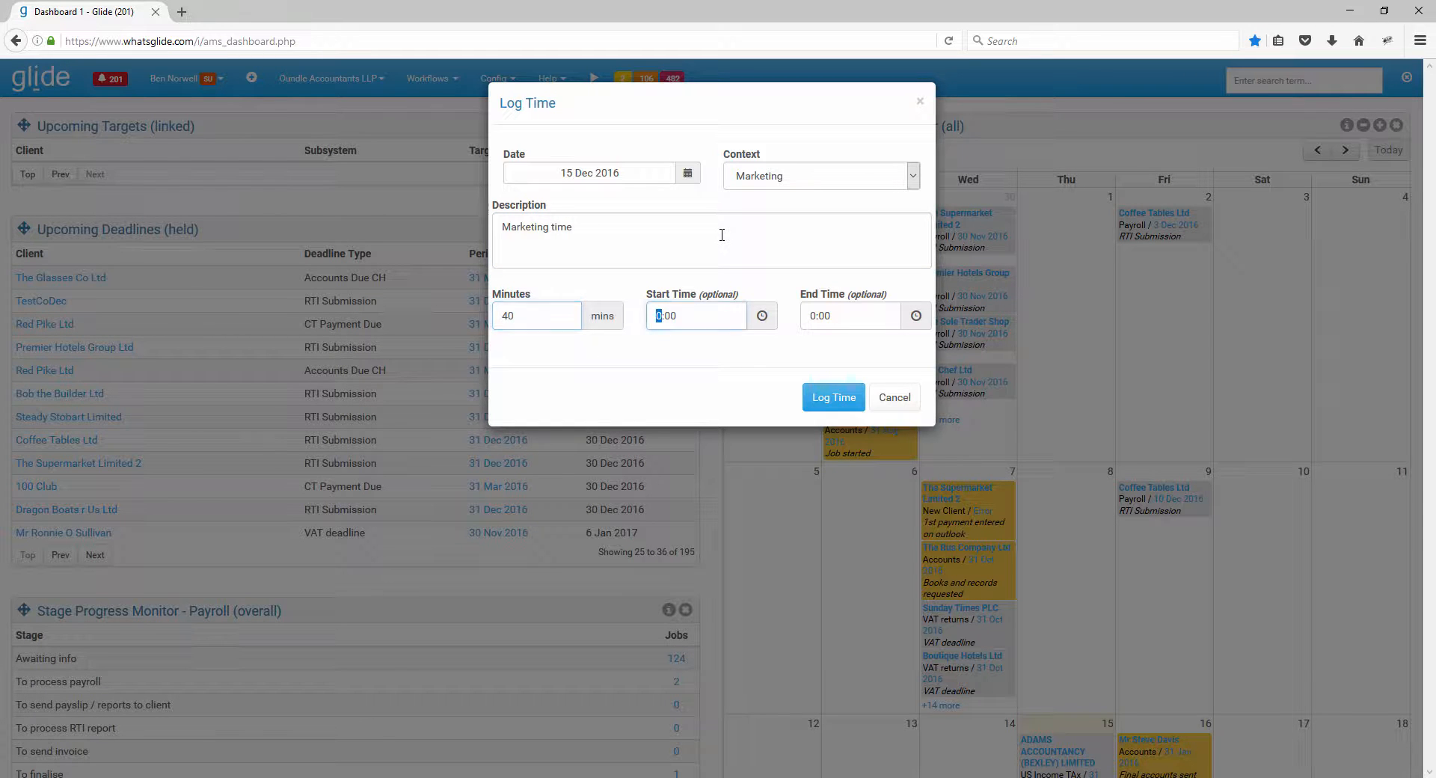
click(829, 397)
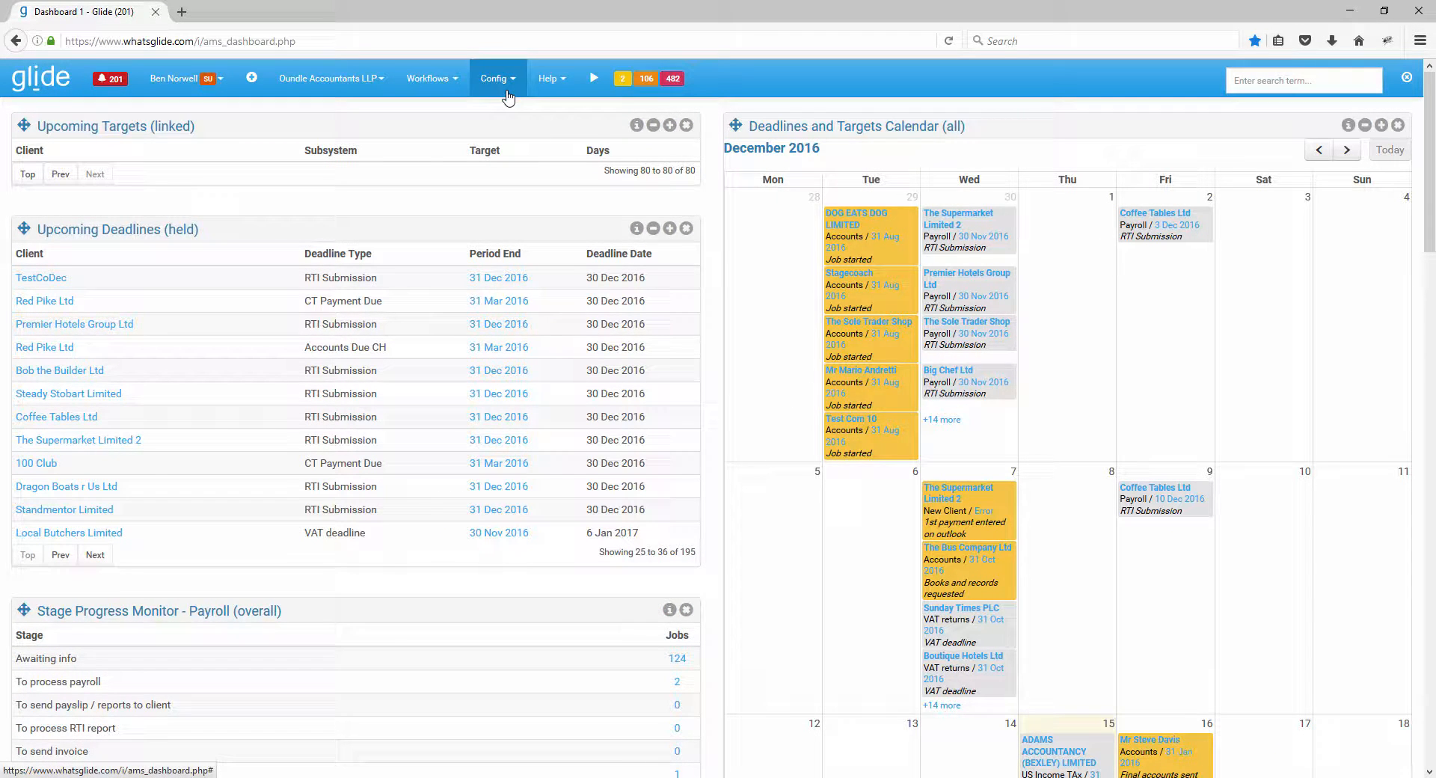
Open the Glide Time system options and review the charge rates, non-chargeable categories and non-job categories
click(511, 82)
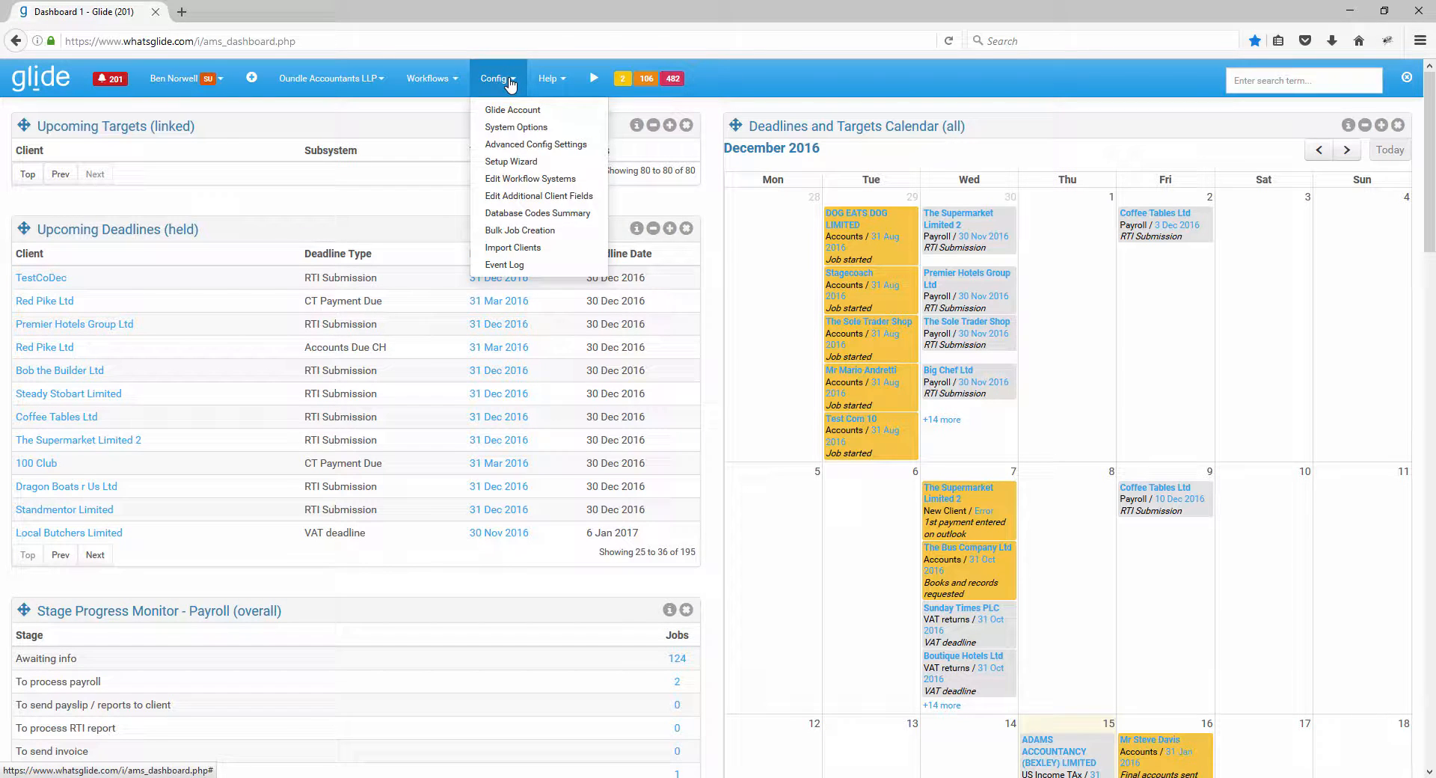
click(515, 127)
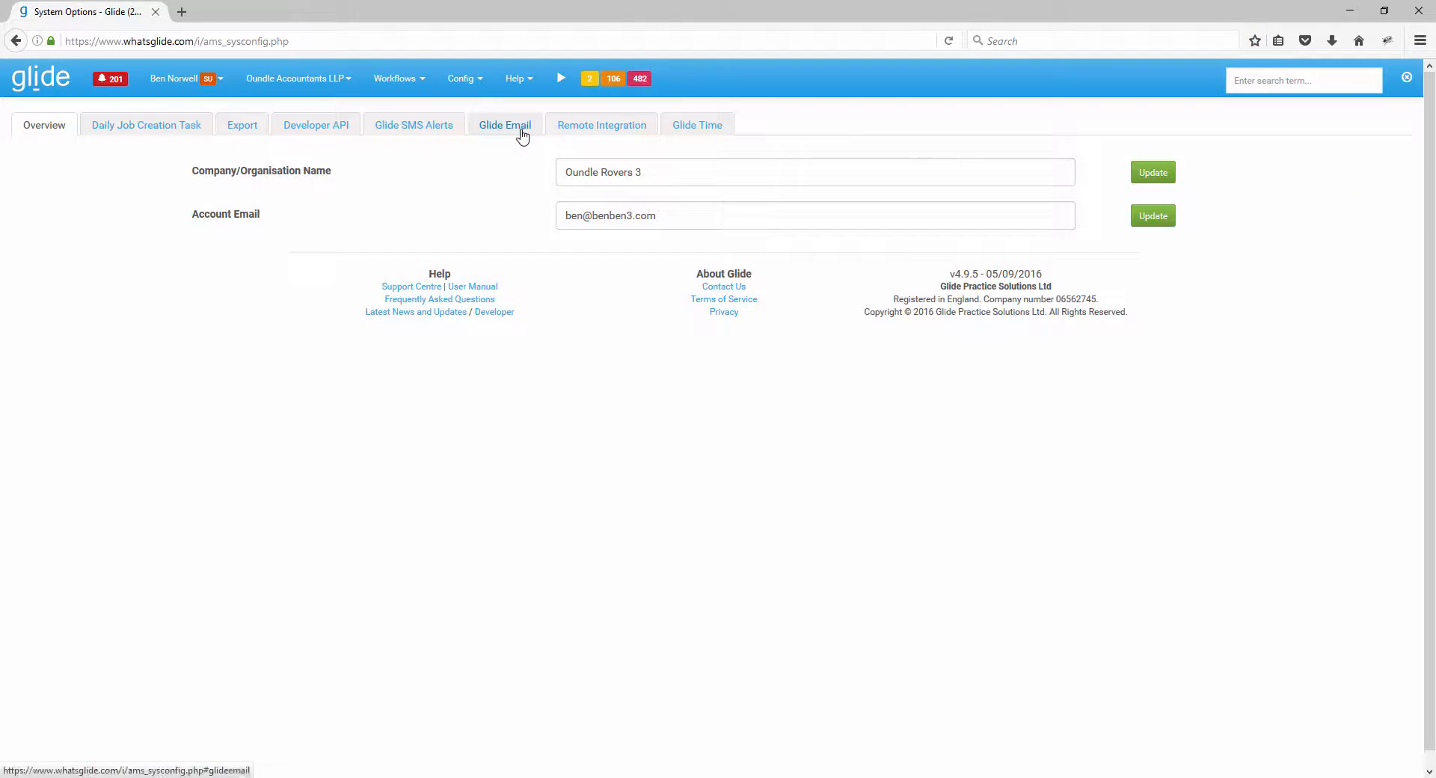
click(698, 124)
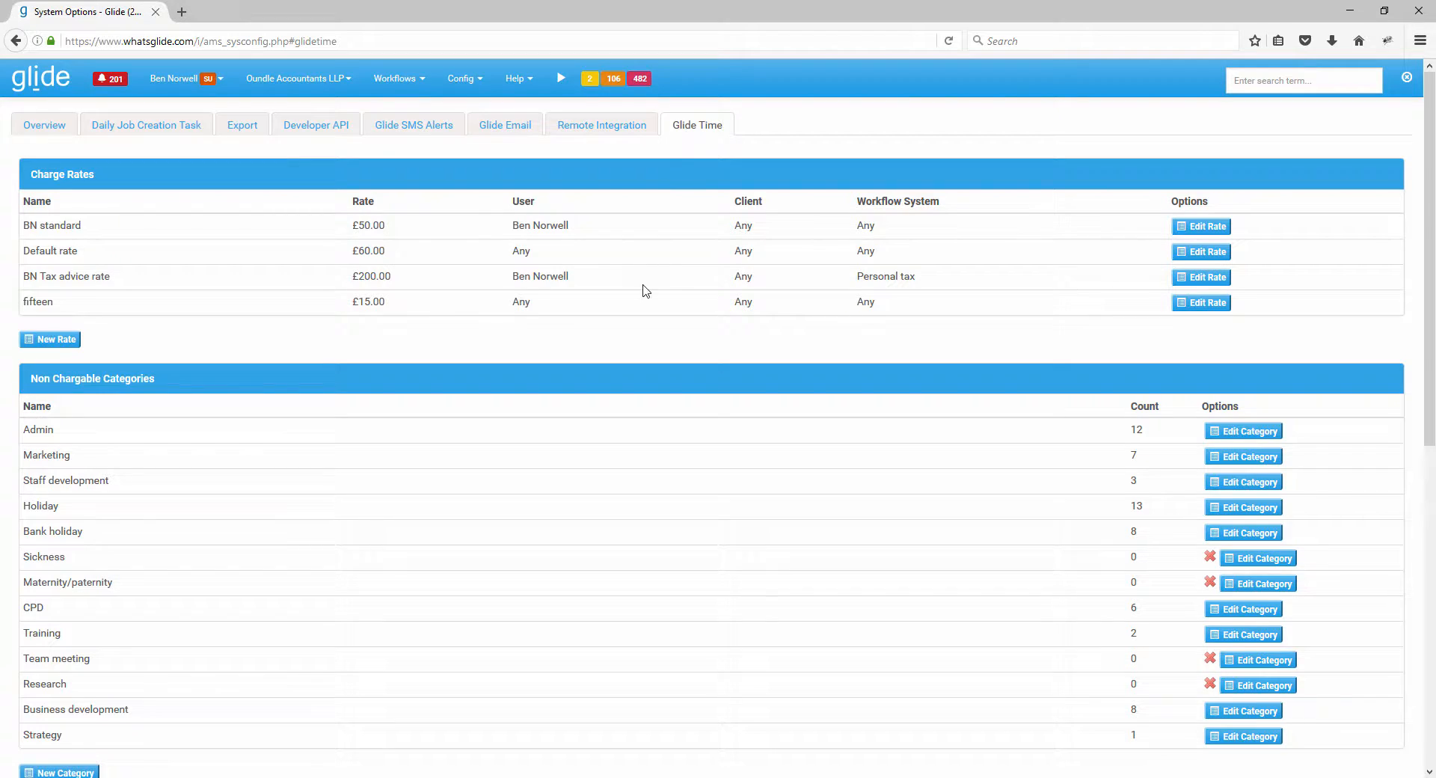
scroll(644, 290, down, 3)
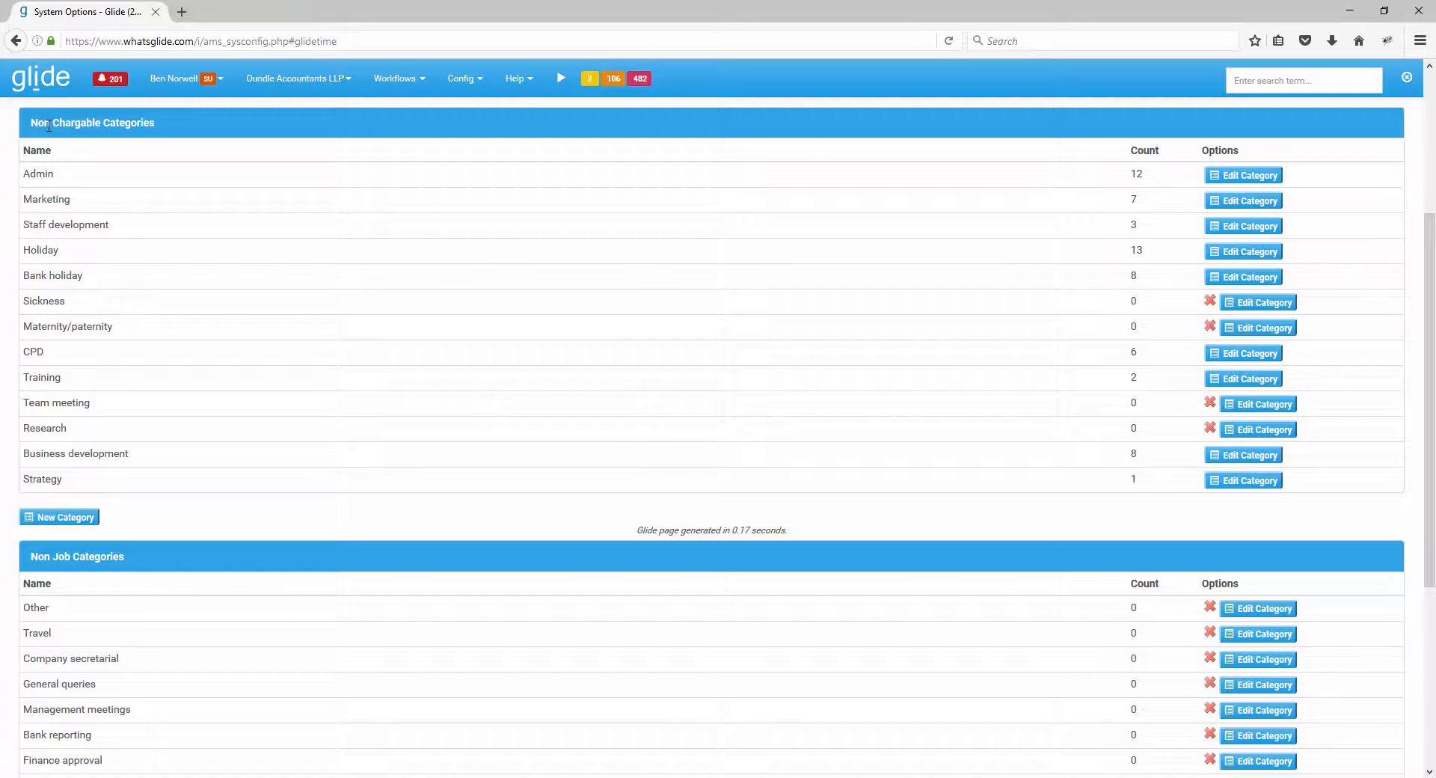
scroll(261, 355, down, 4)
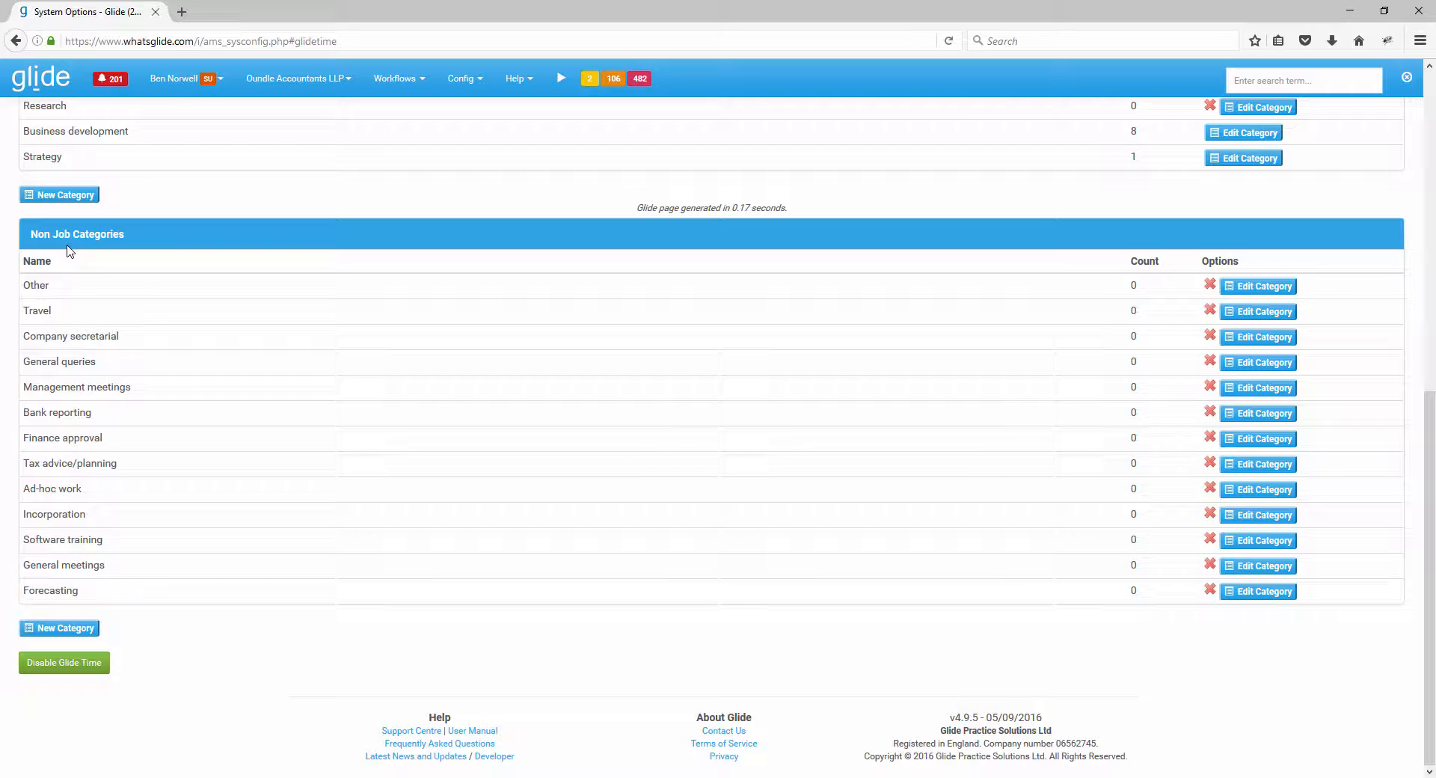
Leave the system options and open today's timesheet
scroll(281, 411, up, 7)
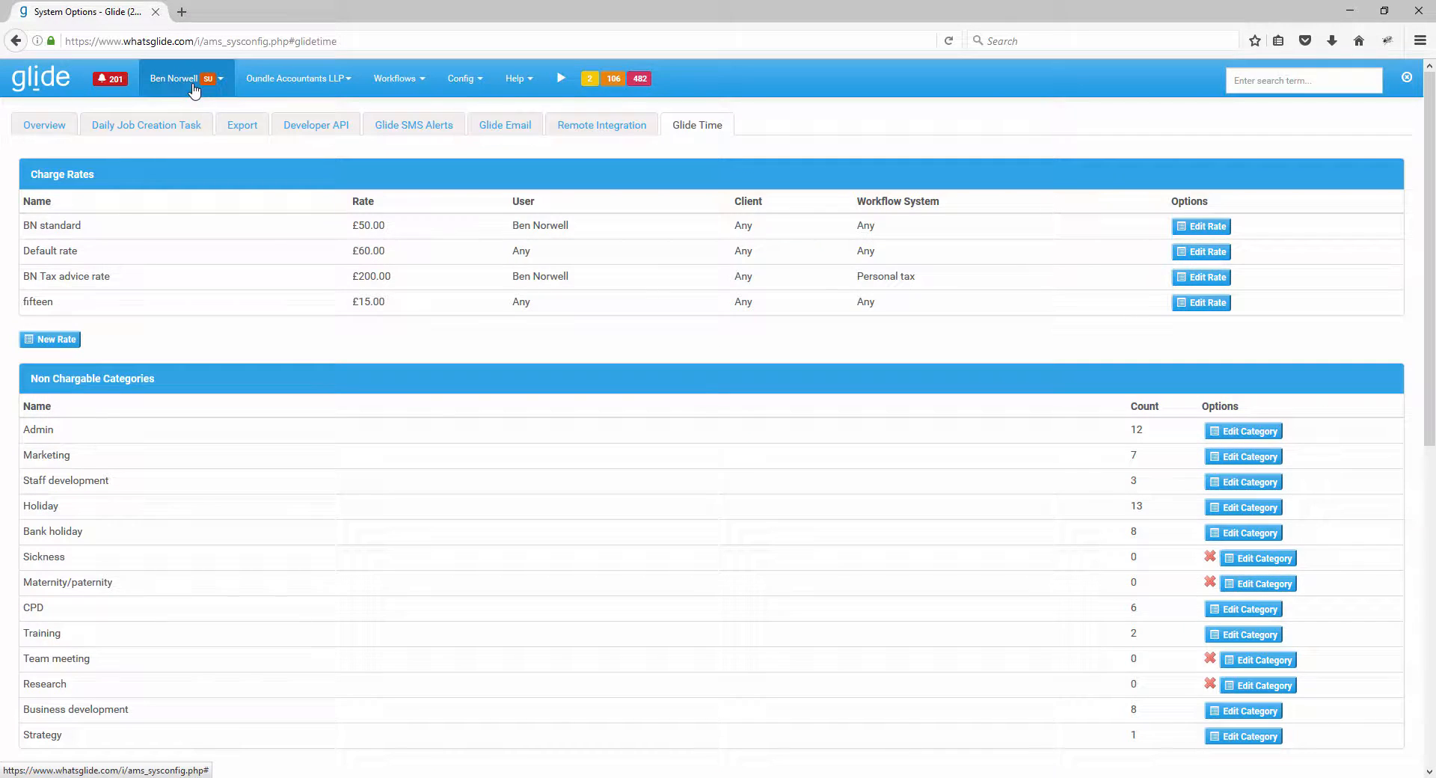
click(171, 90)
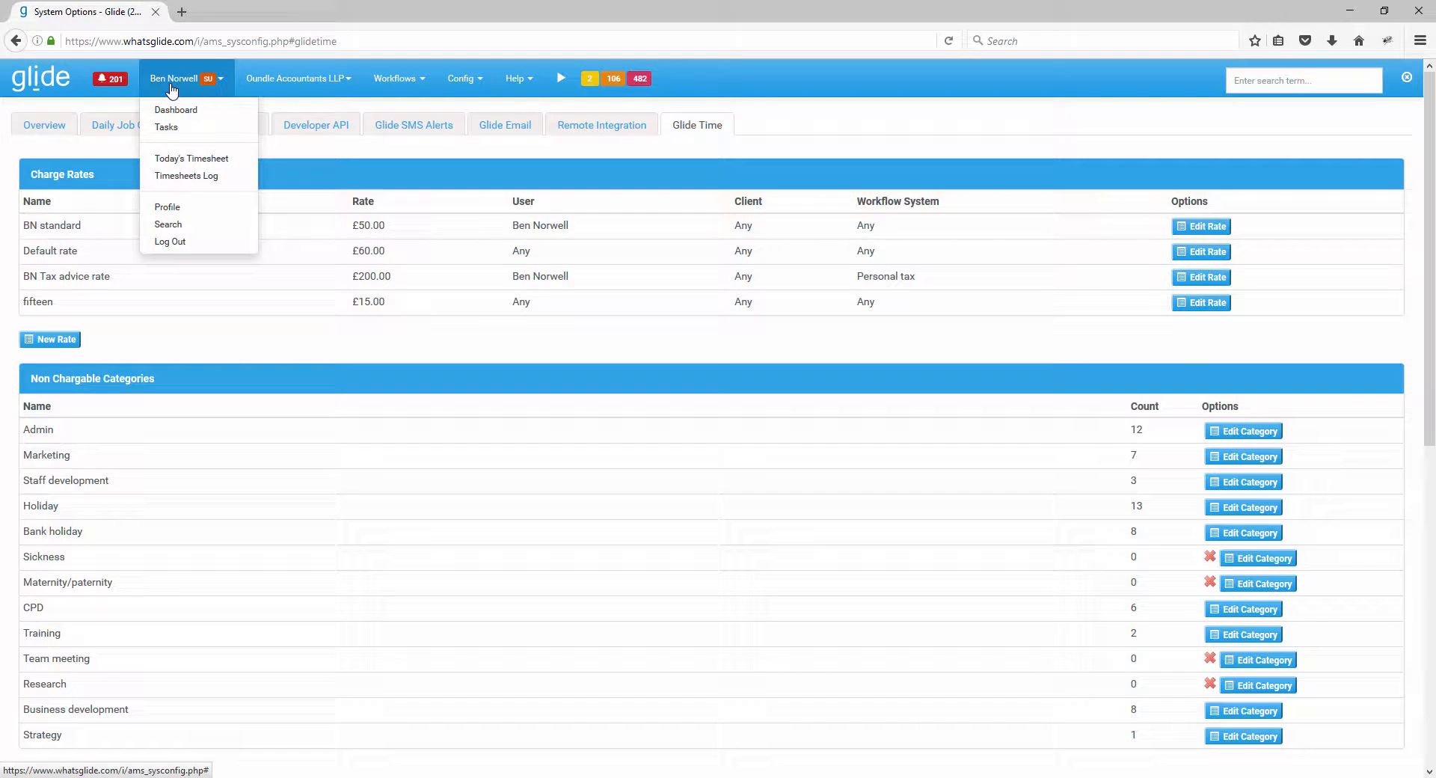
click(180, 157)
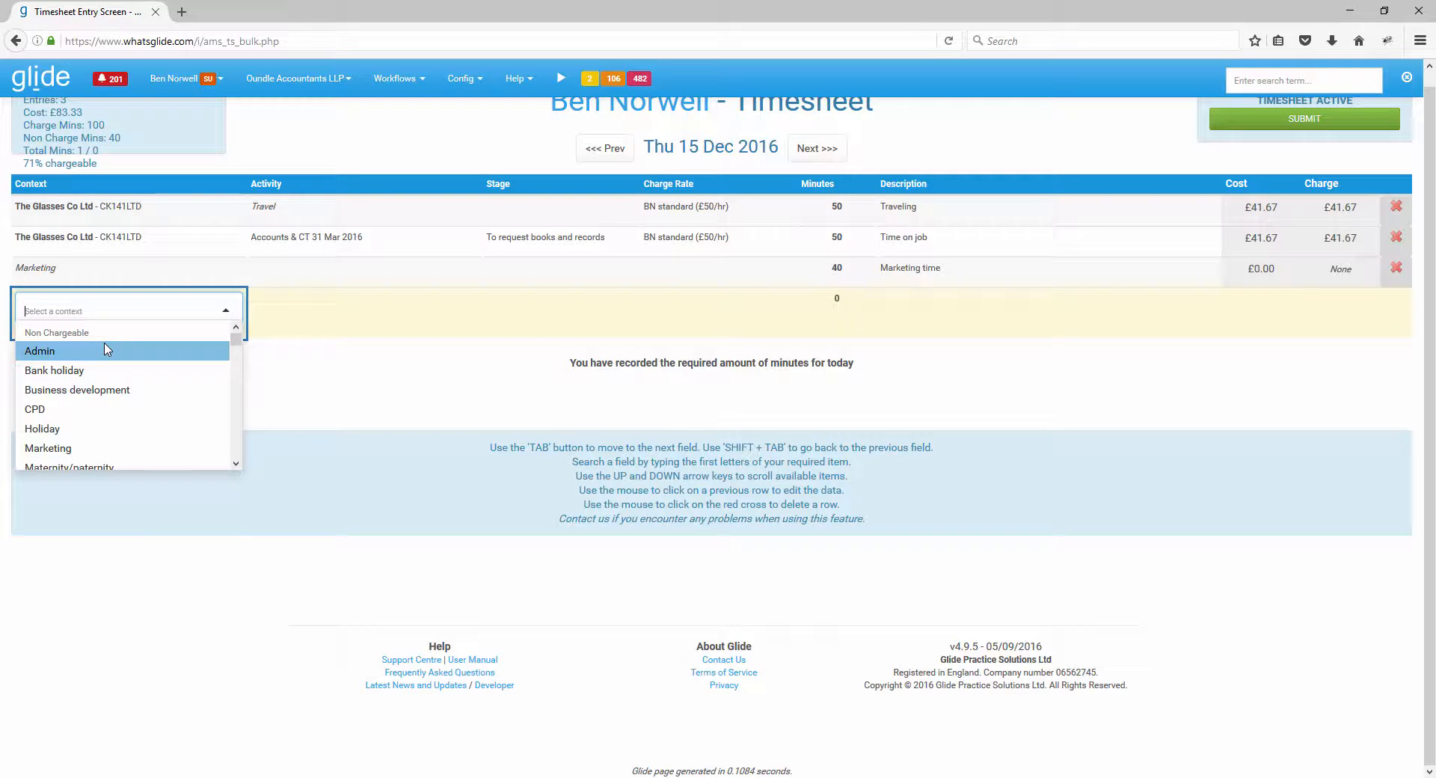
Look through the contexts for the new timesheet row, search for "bn" and choose the first matching client
scroll(119, 367, down, 6)
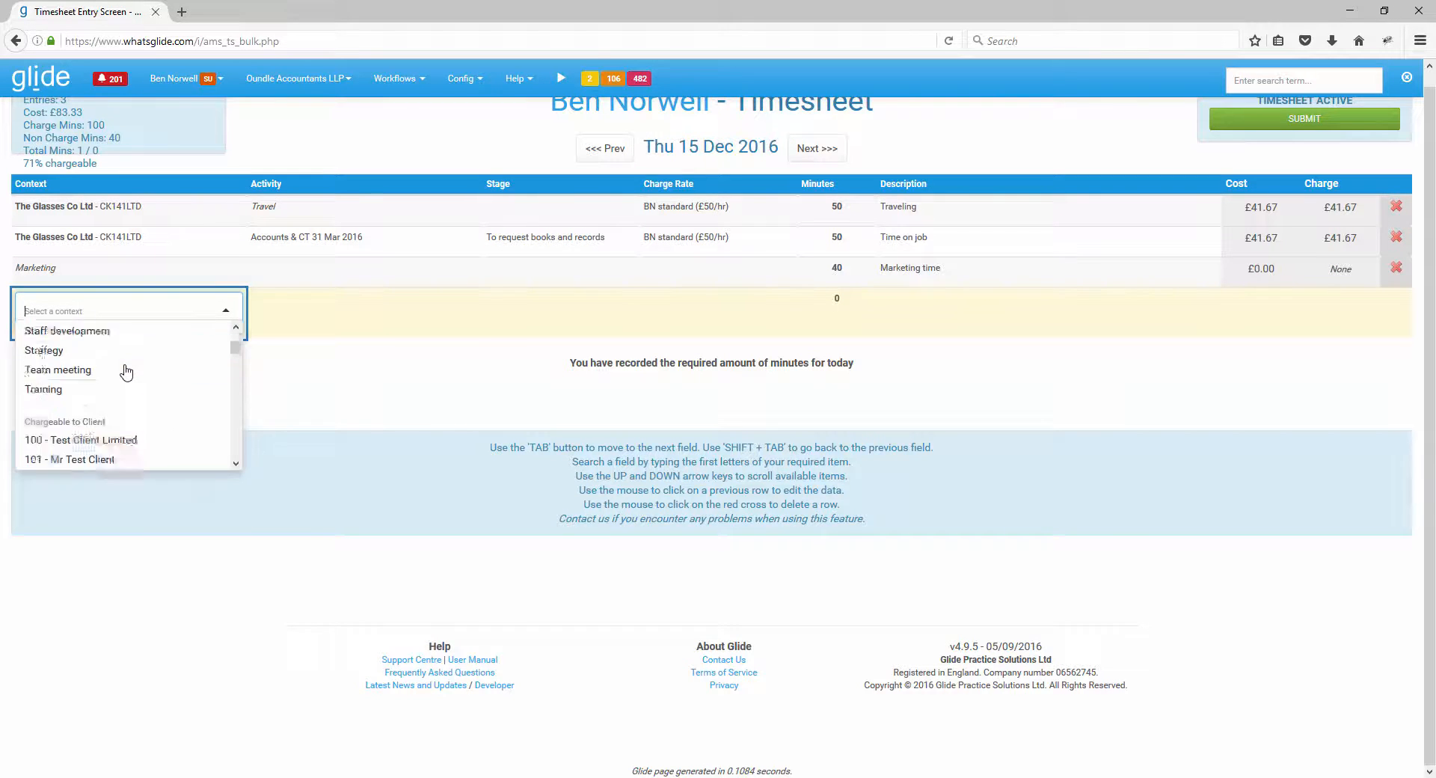
scroll(126, 372, up, 5)
scroll(126, 371, up, 2)
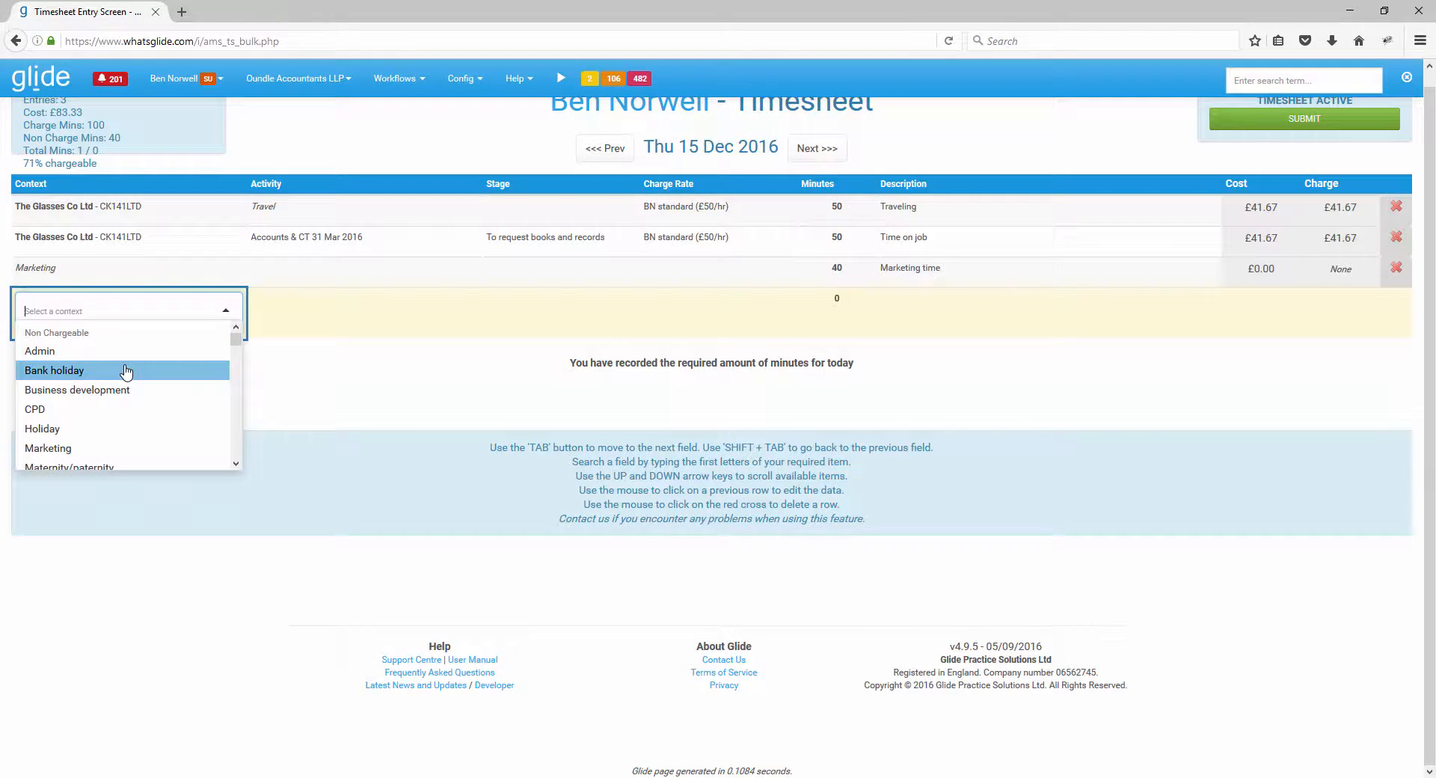
text(bn)
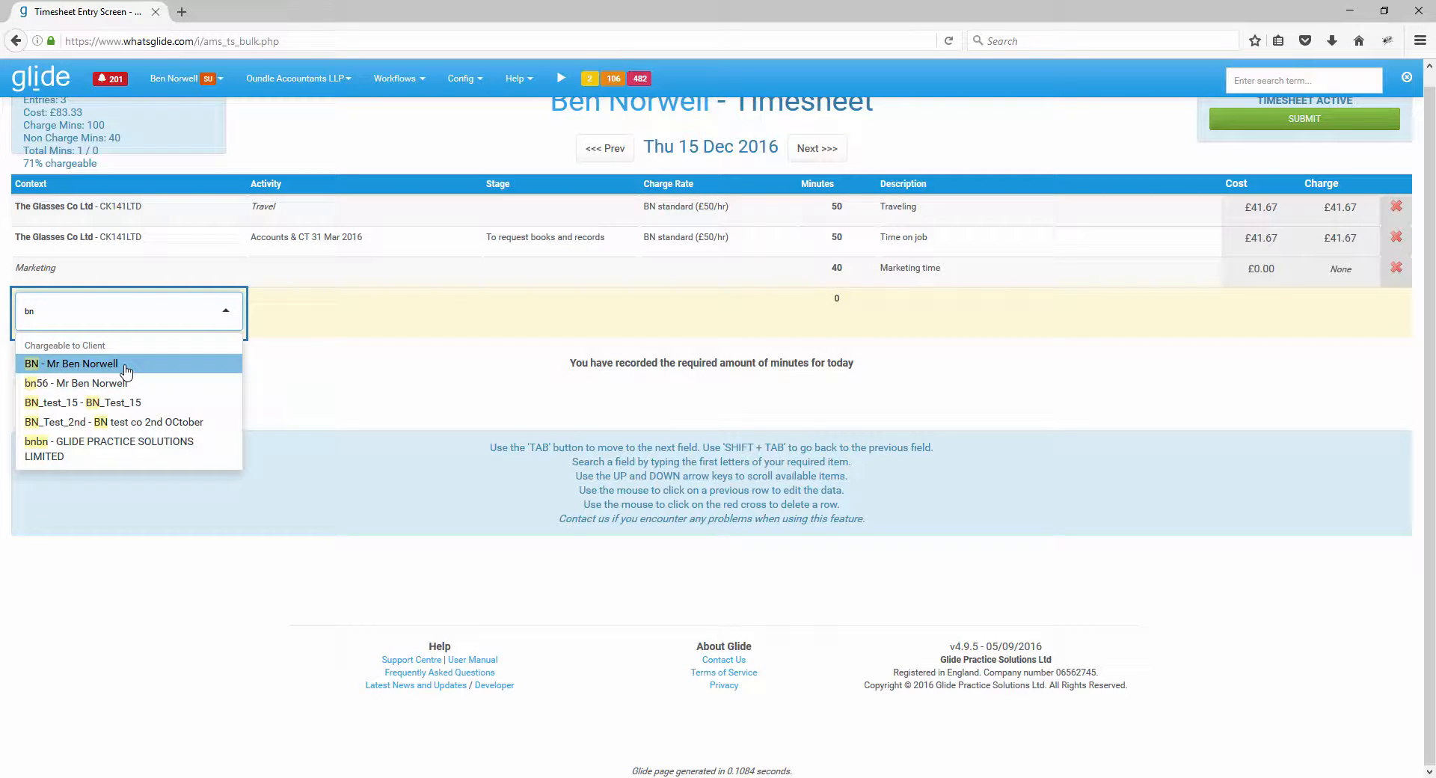
click(235, 359)
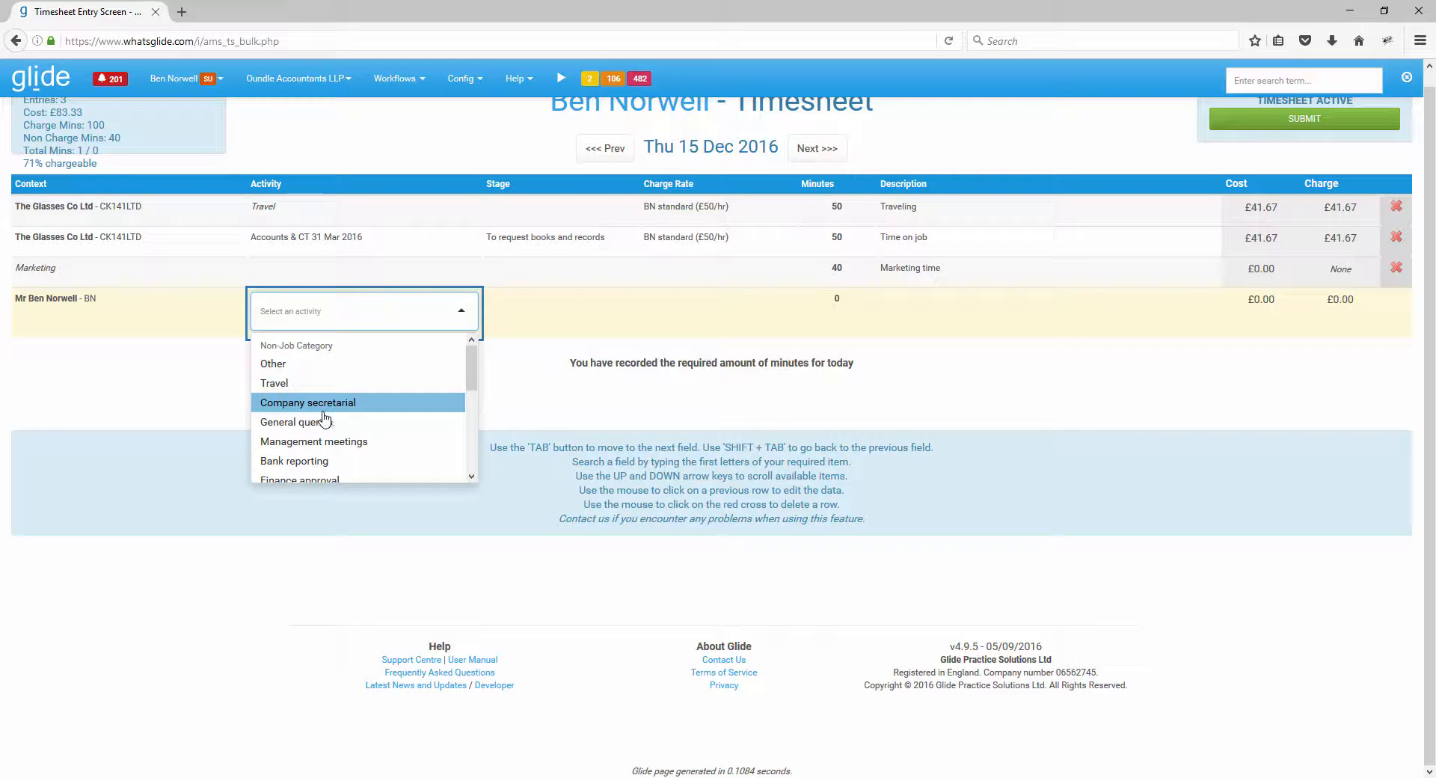
Review the available activities for the new row and set the activity to the job Personal tax - 2015/2016
scroll(329, 419, down, 2)
scroll(329, 417, down, 2)
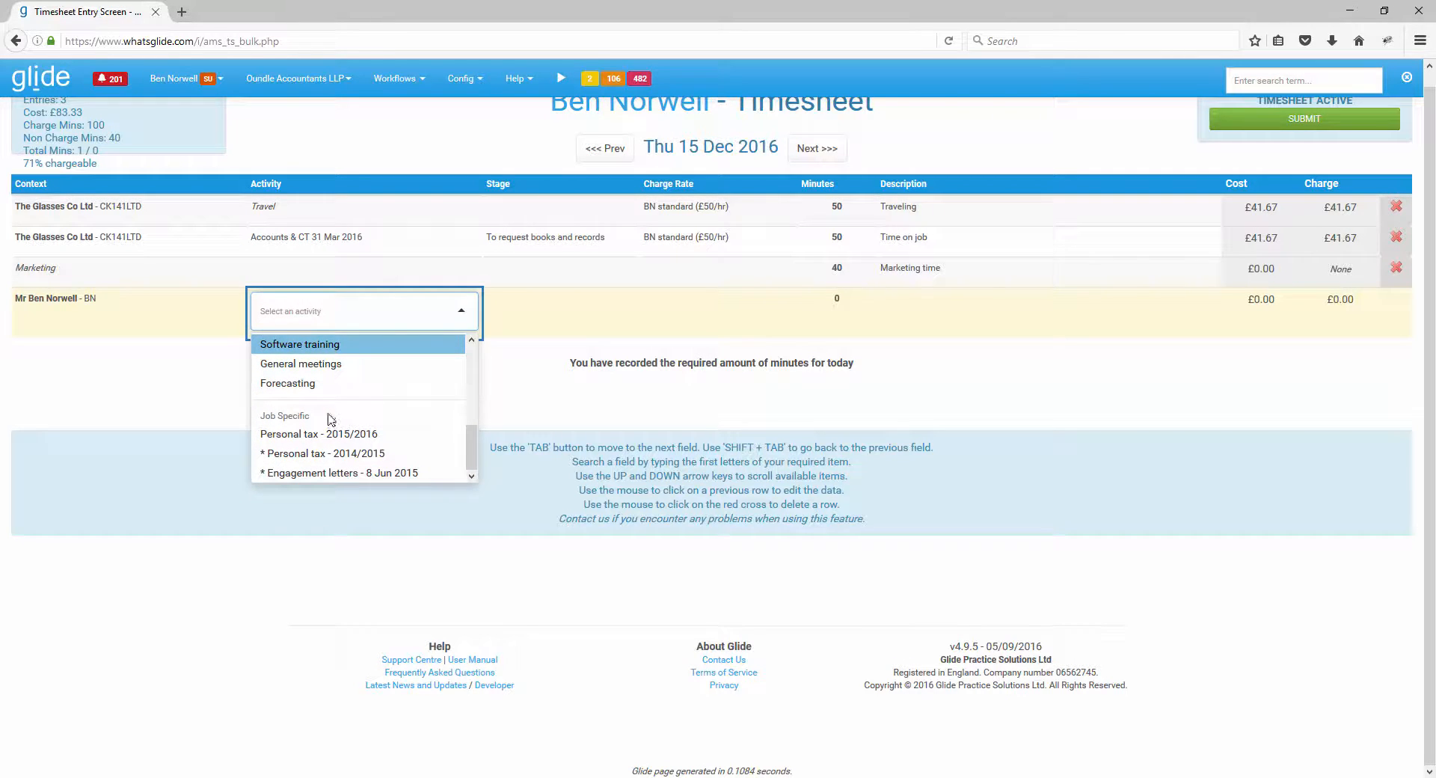
scroll(349, 432, up, 5)
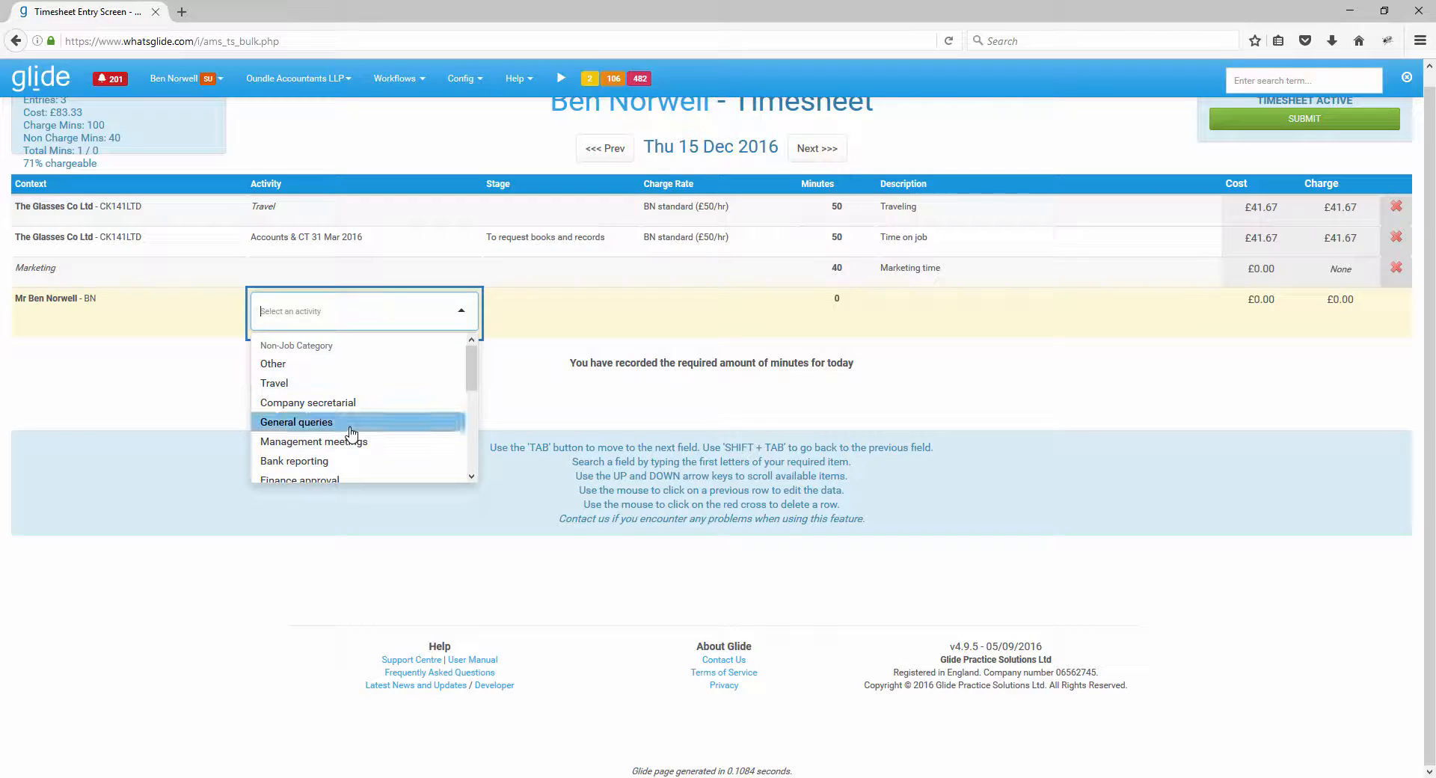
text(1)
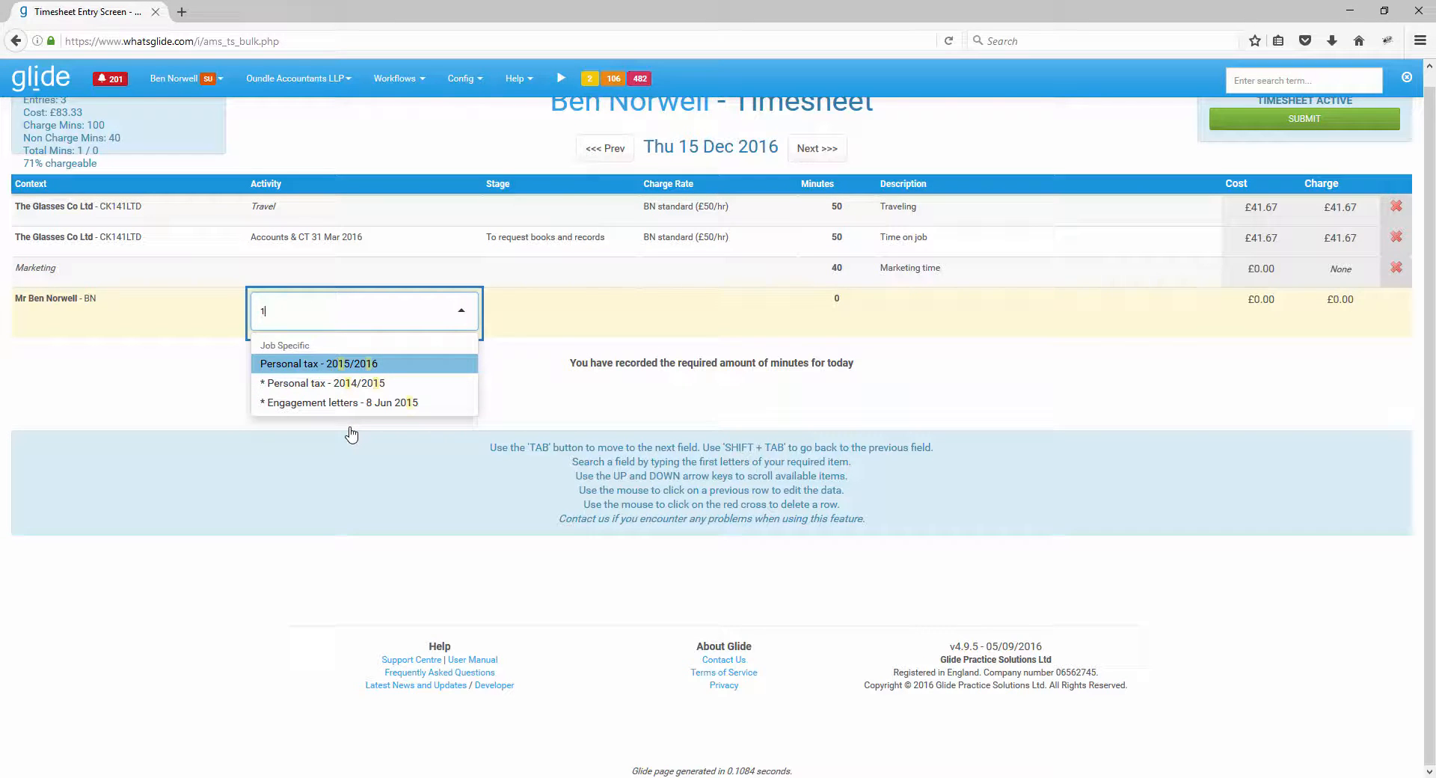
key(Tab)
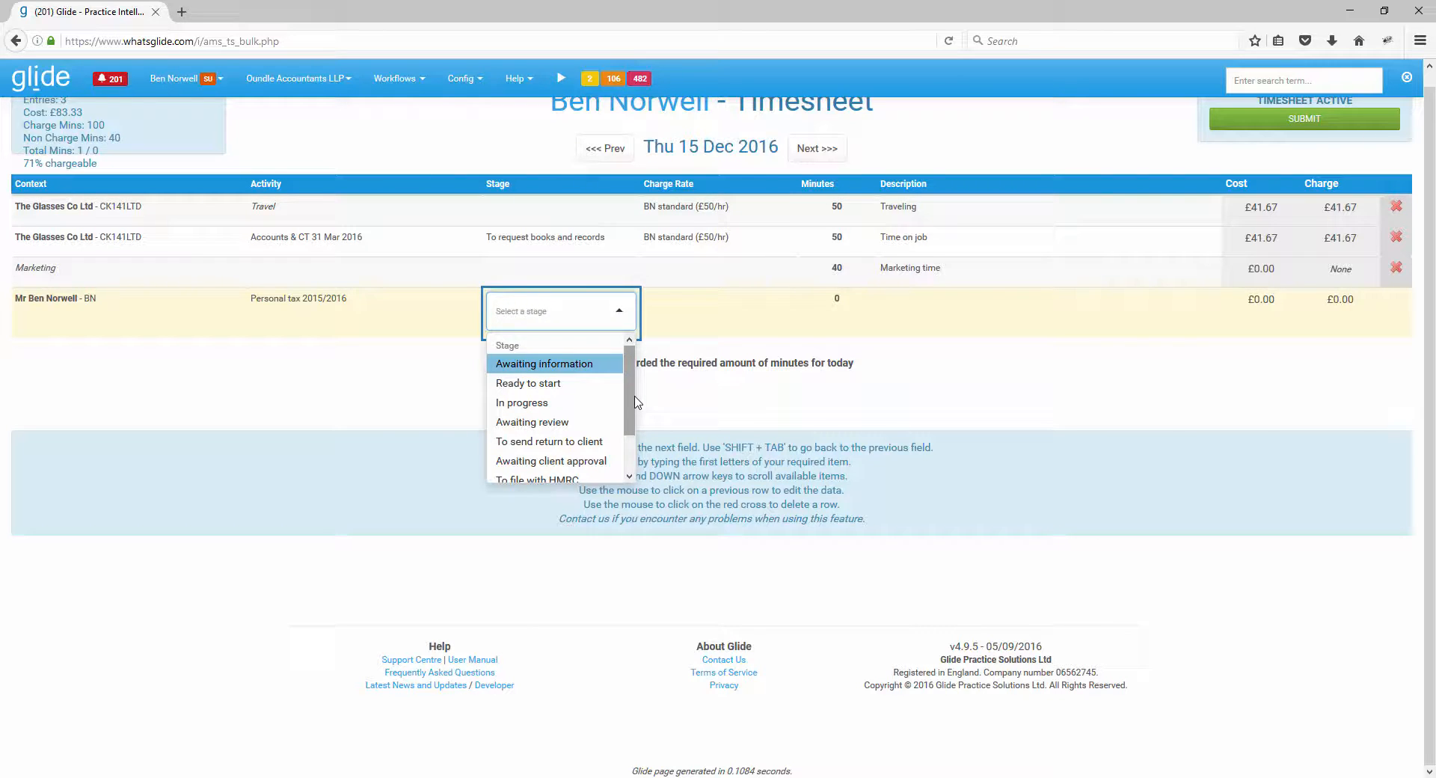
Set the personal tax row's stage to Ready to start and accept the Default rate option as its charge rate
key(Down)
key(Tab)
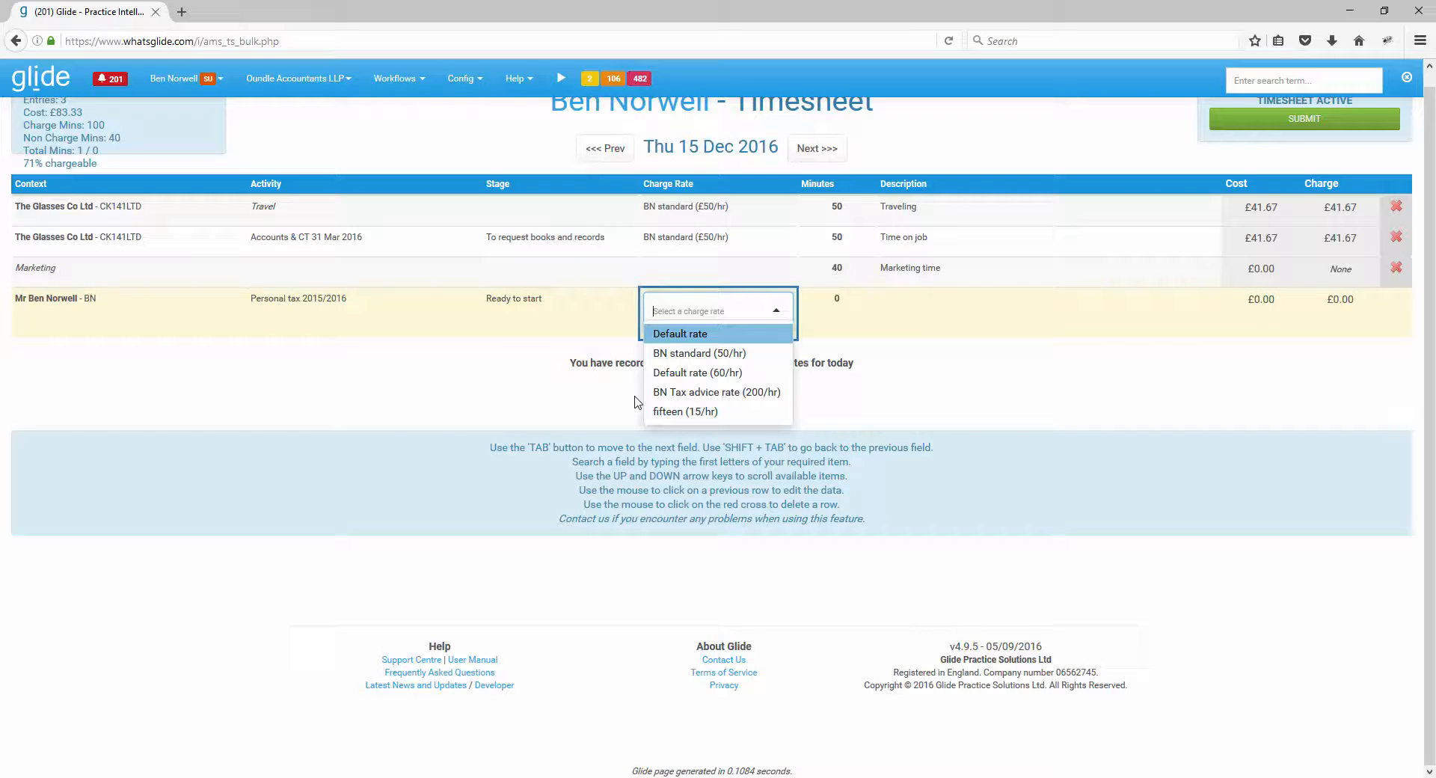
key(Tab)
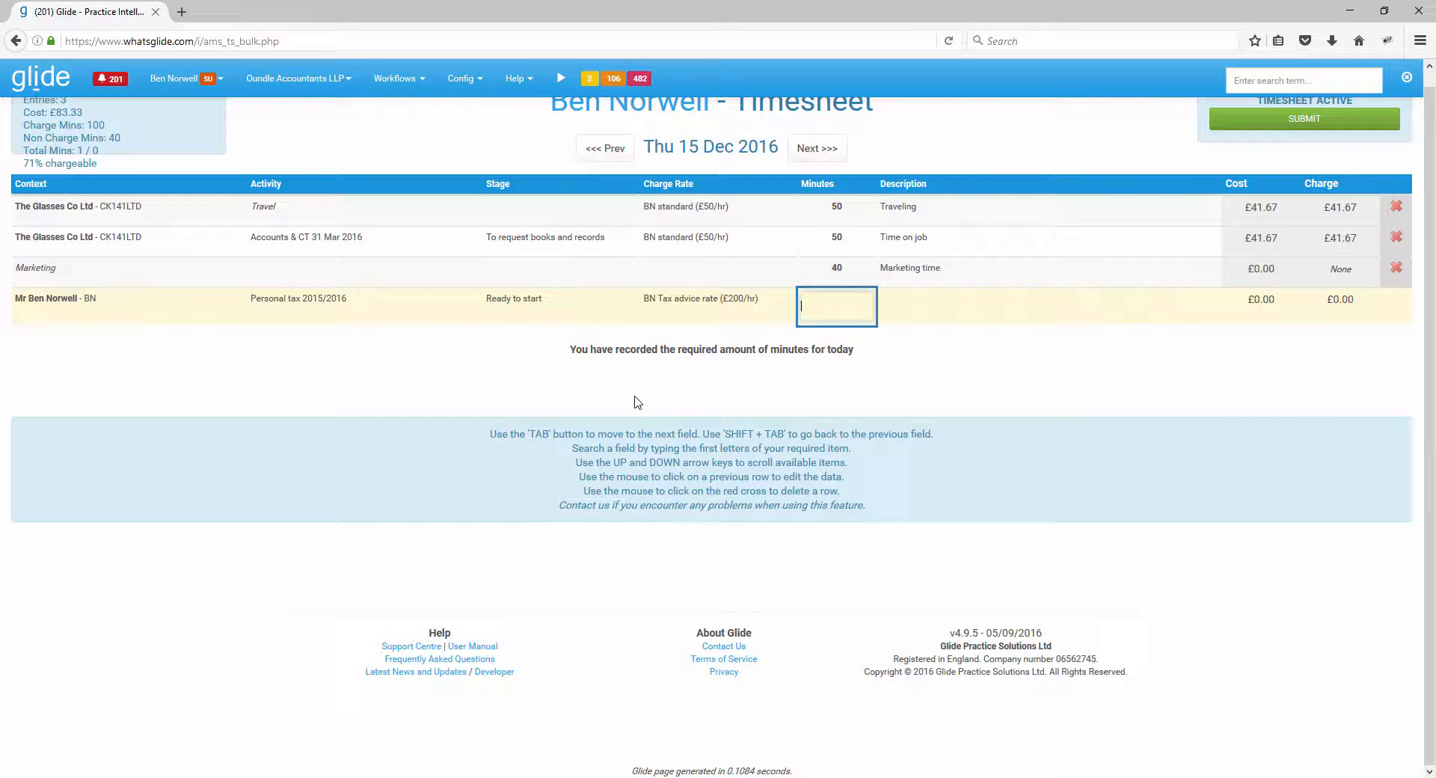
Enter 50 minutes with the description "Time at work" and complete the personal tax row
text(50)
key(Tab)
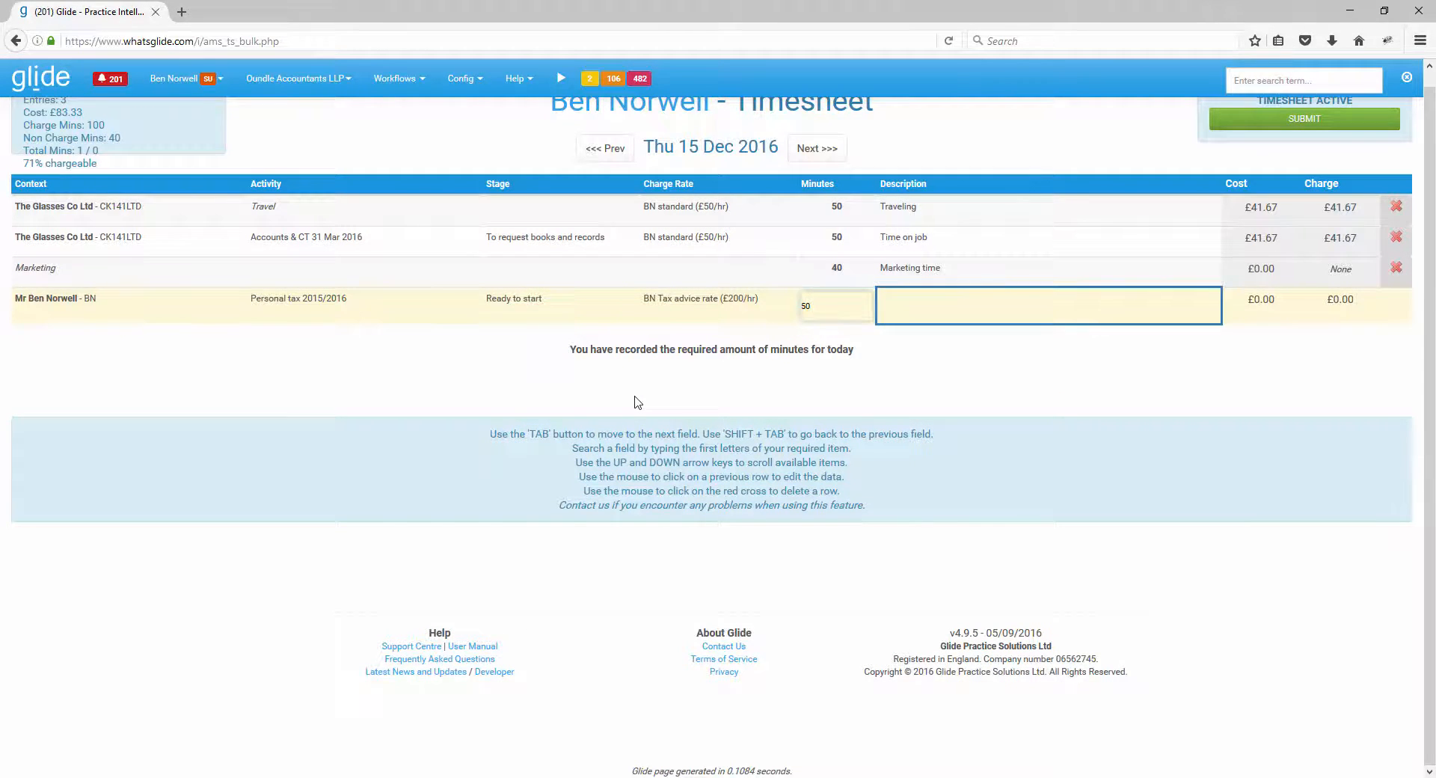
text(Time )
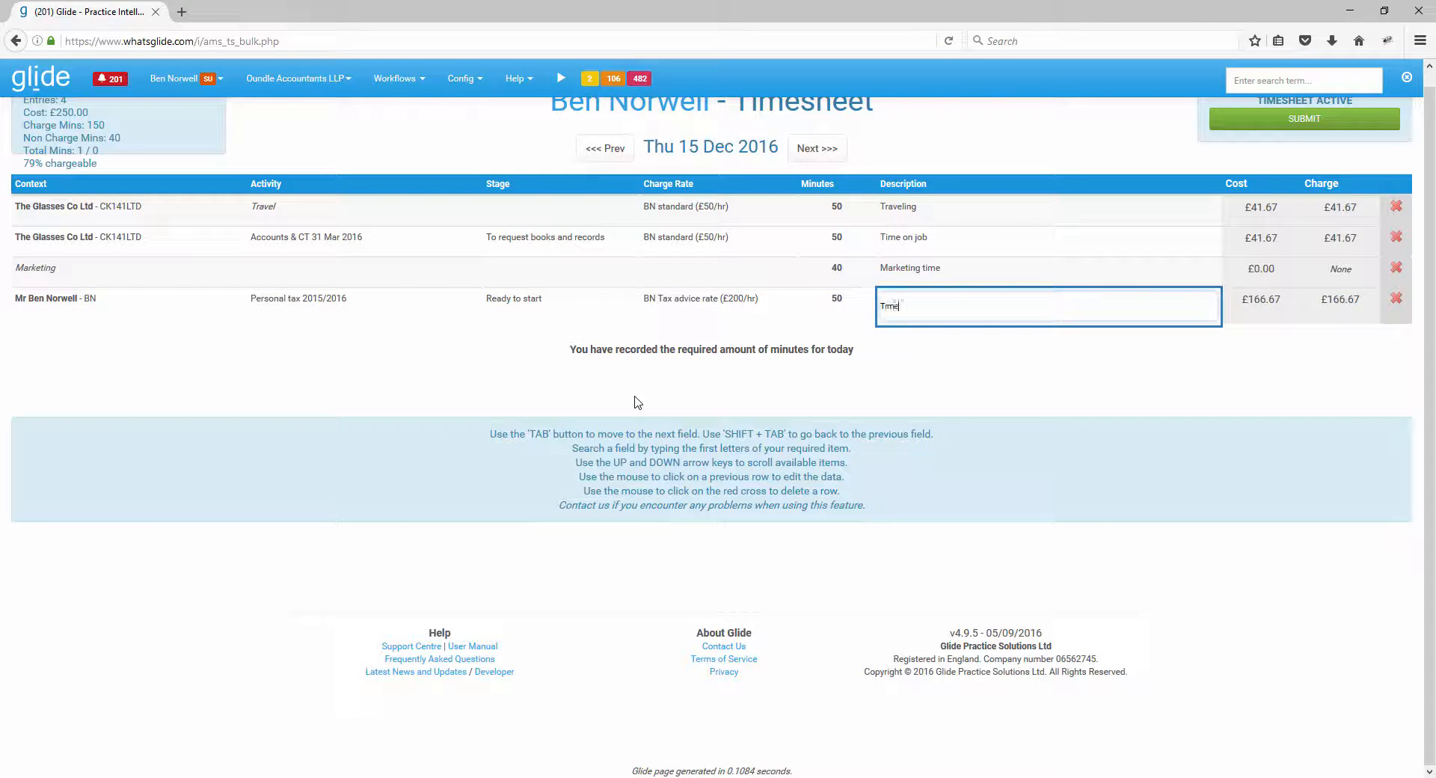
text(at work)
key(Tab)
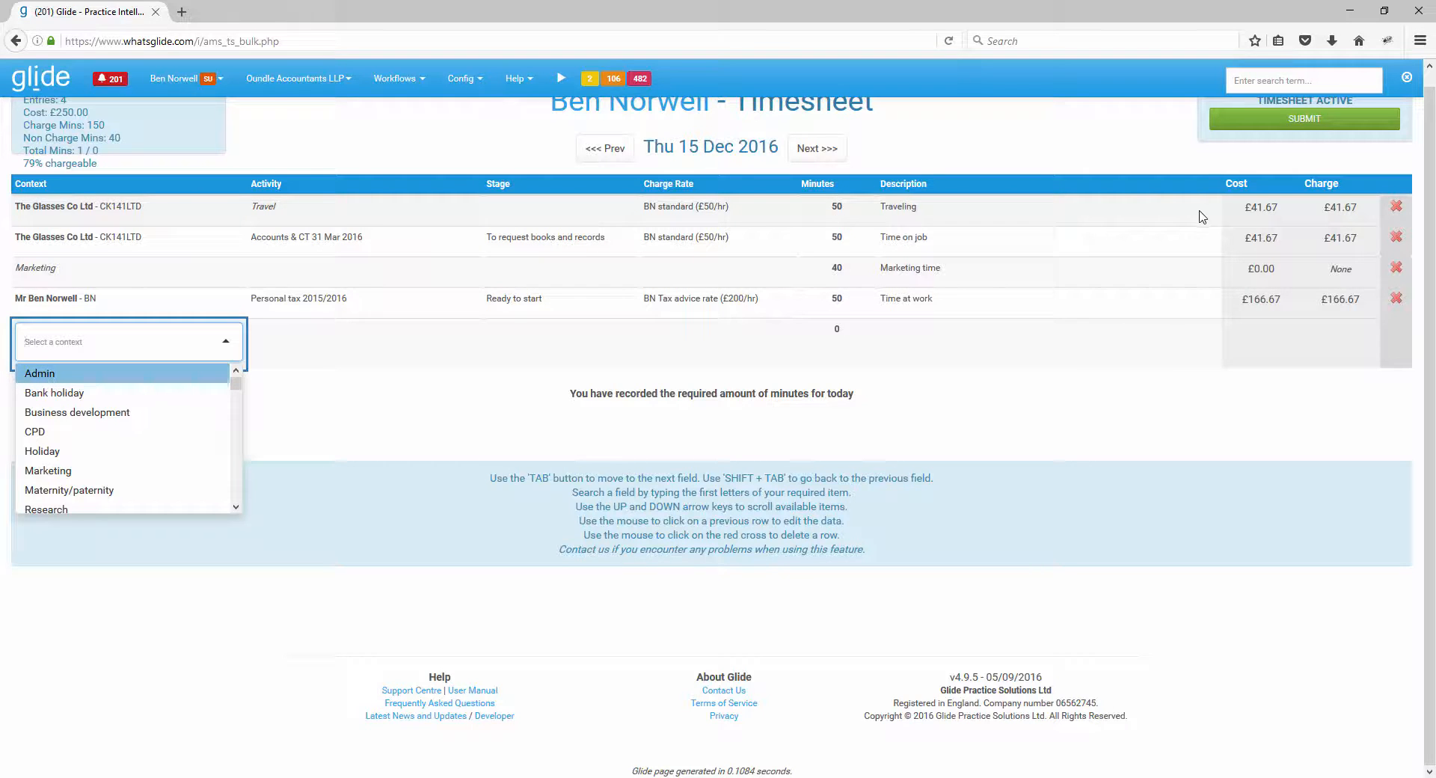
In the Client WIP Analysis report, search for "gla" and open the breakdown of all outstanding WIP for The Glasses Co Ltd
click(296, 78)
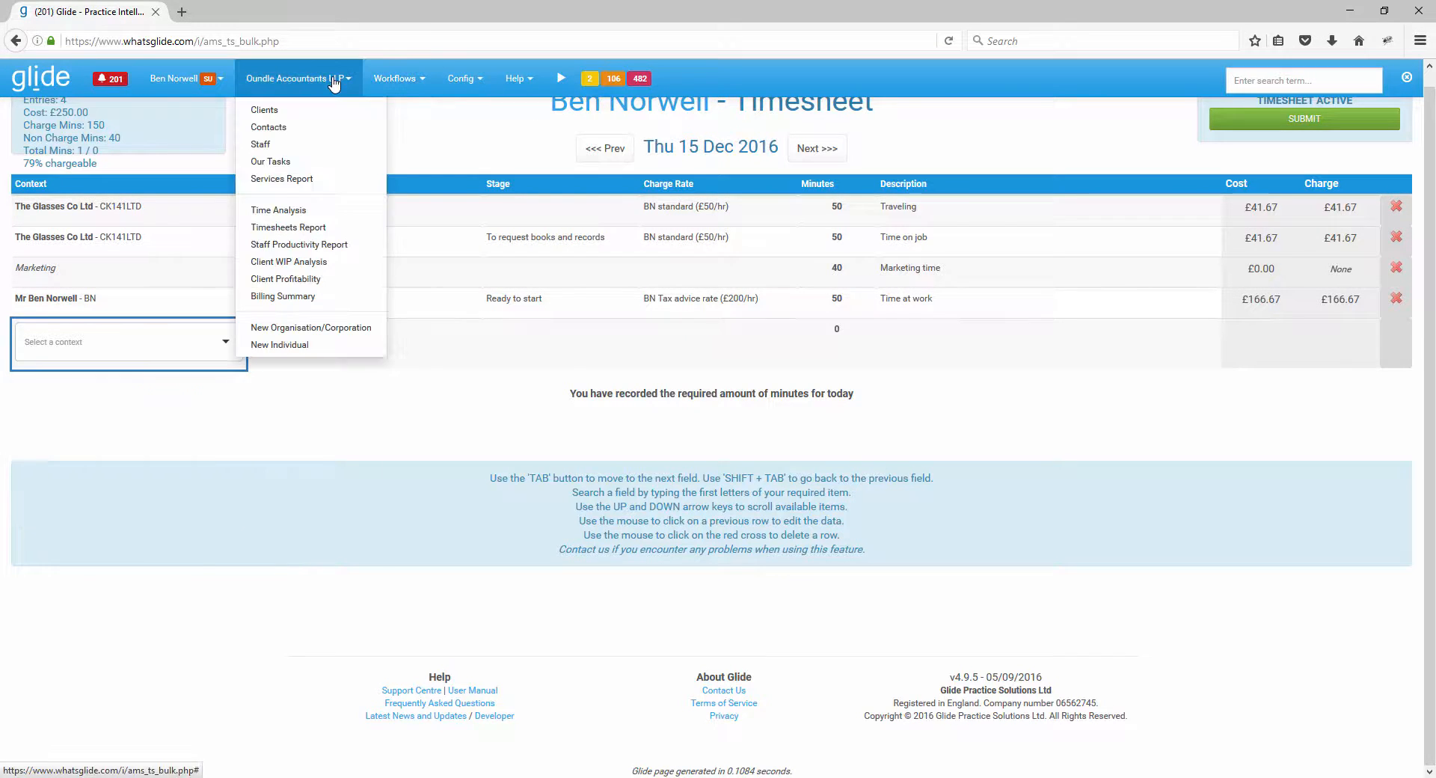
click(297, 262)
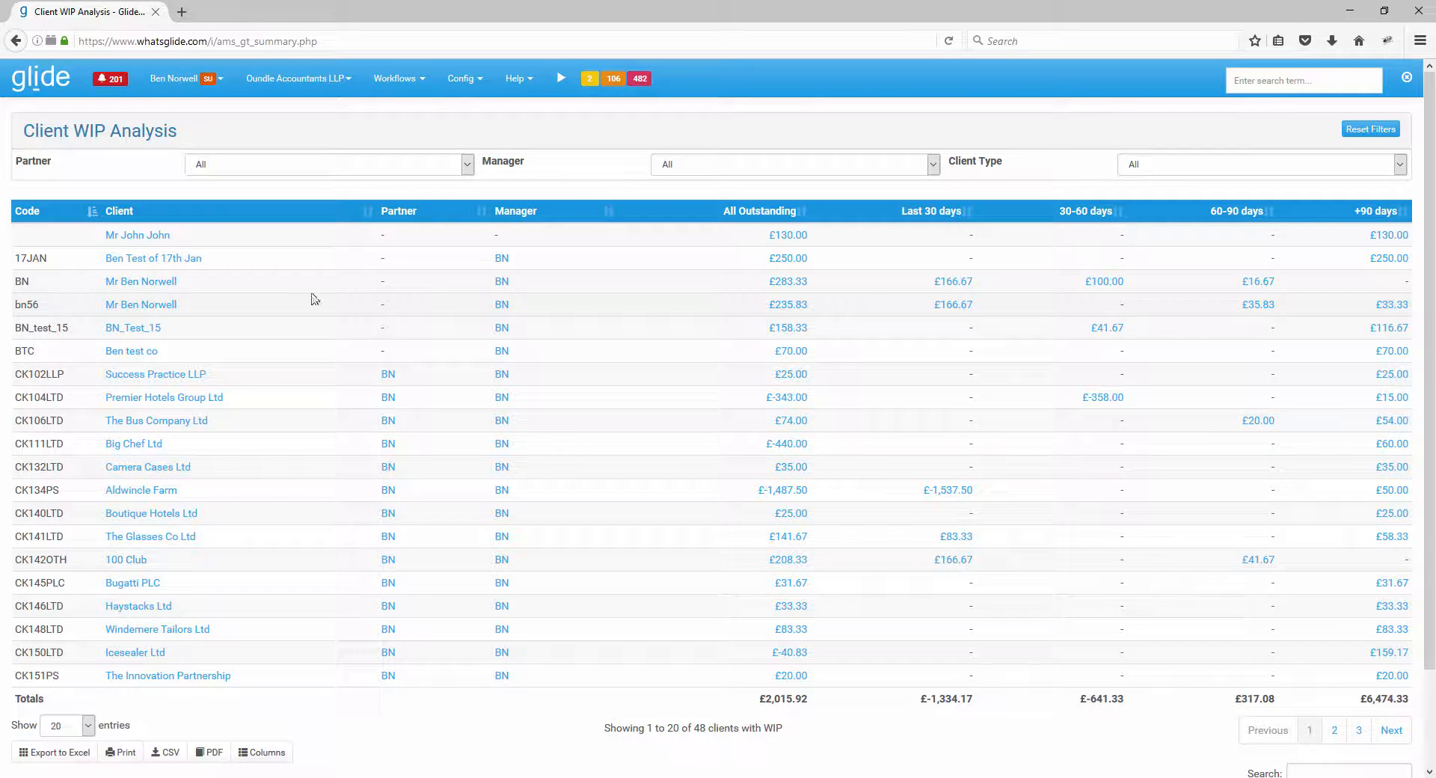
scroll(377, 298, down, 2)
click(1334, 688)
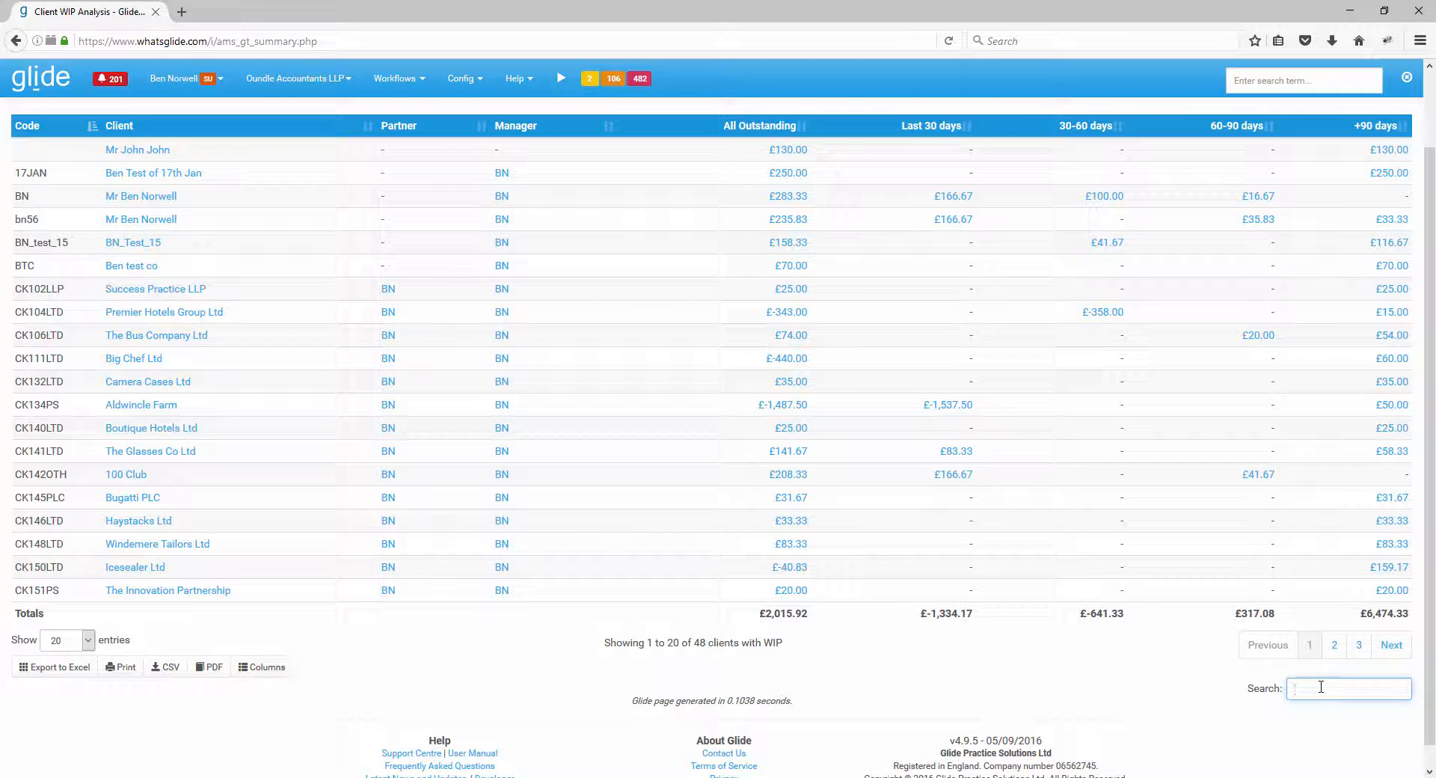
text(gla)
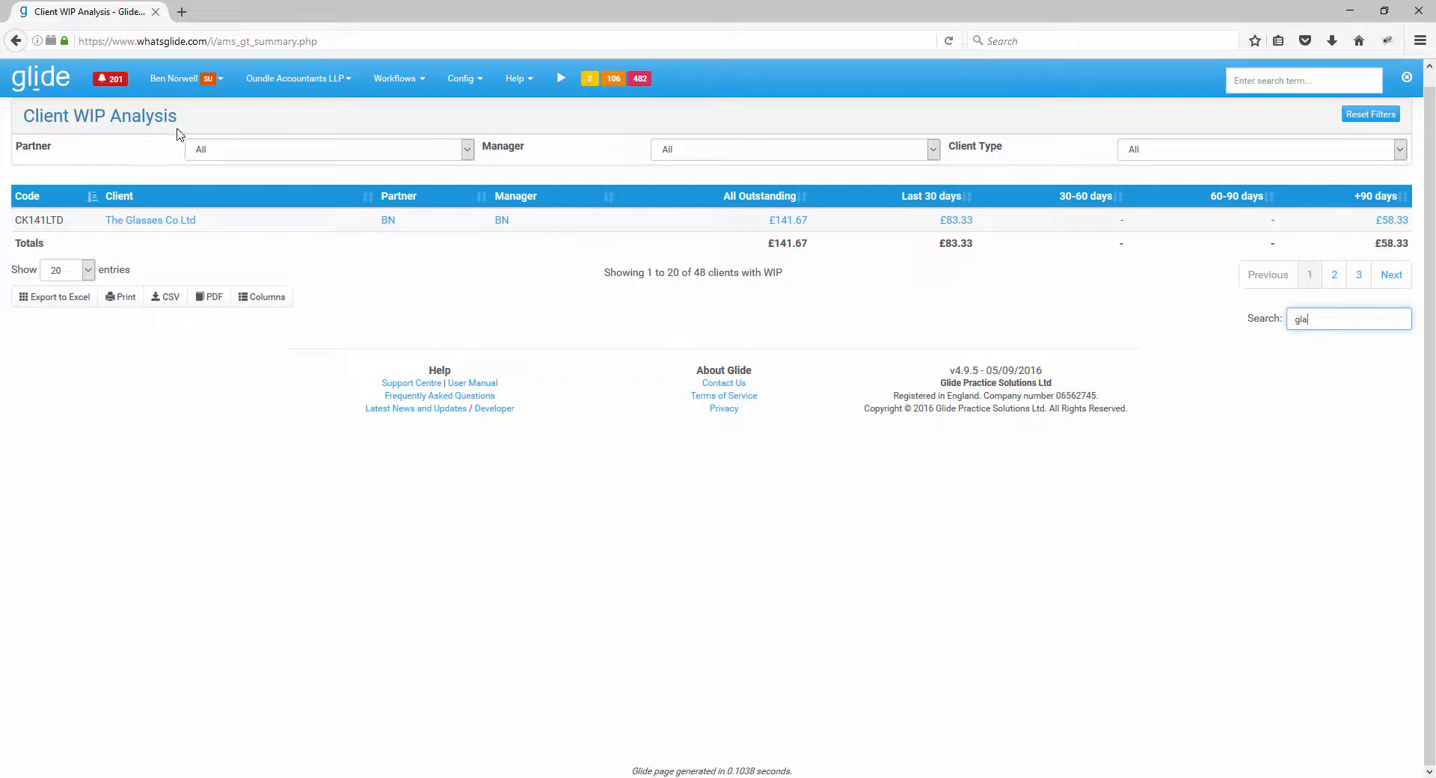
click(783, 220)
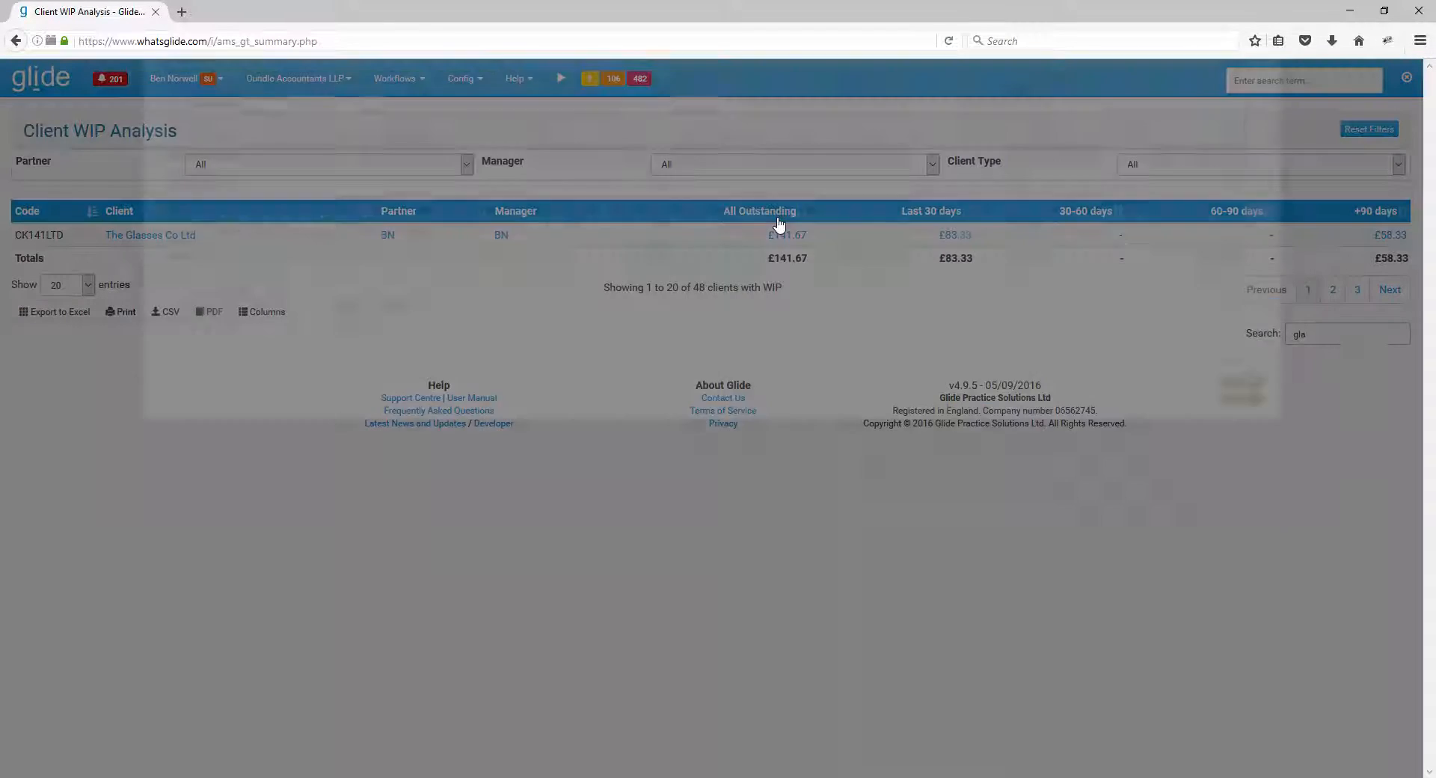